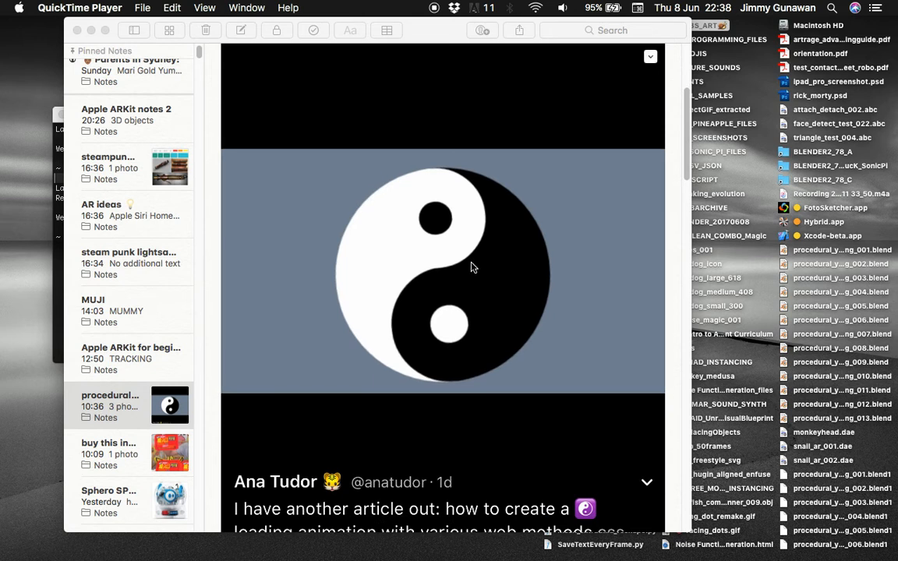
Examine the yin-yang reference picture and the construction diagrams with their r/2, r/3 and r/6 proportions in the note
left_click_drag(686, 156, 685, 187)
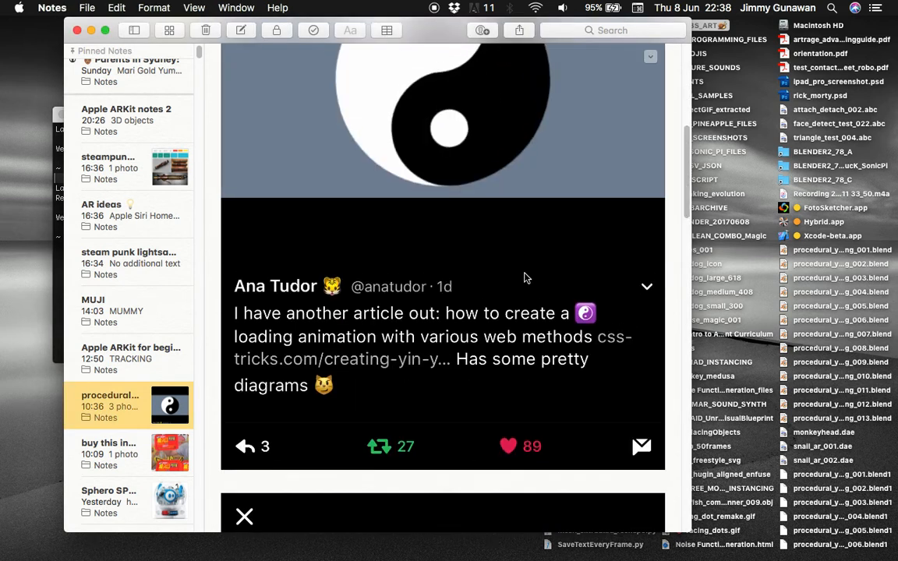
left_click_drag(686, 215, 682, 374)
scroll(383, 261, "up", 5)
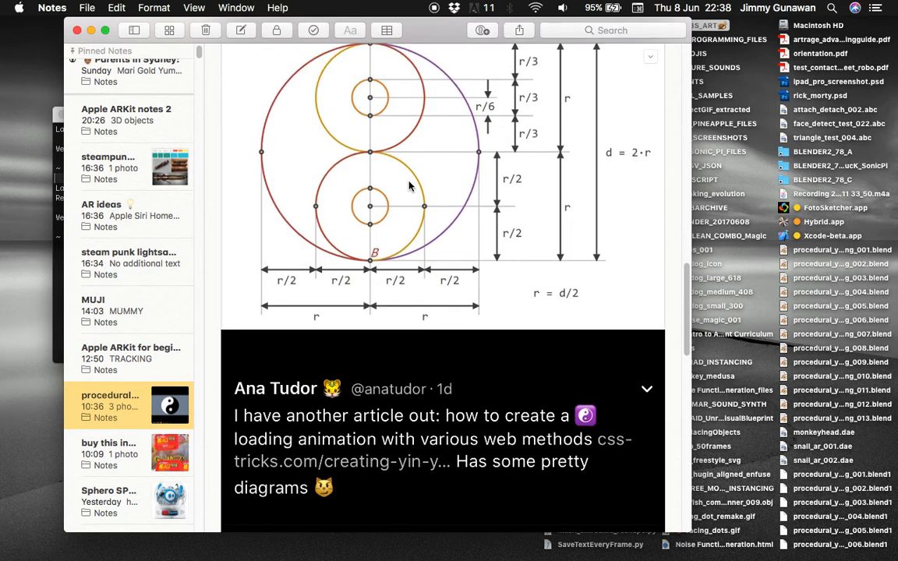
scroll(421, 184, "down", 1)
scroll(457, 247, "down", 5)
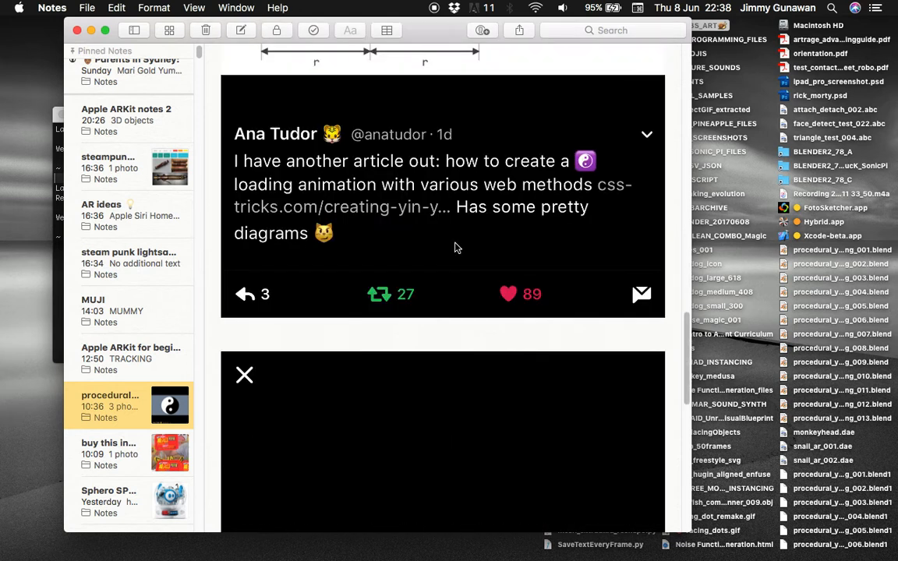
scroll(456, 247, "down", 7)
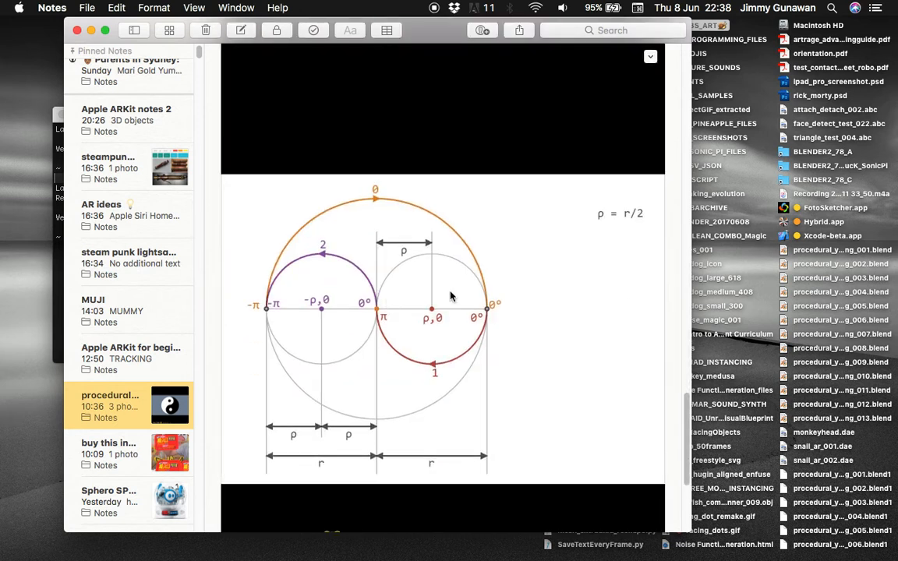
scroll(537, 391, "down", 3)
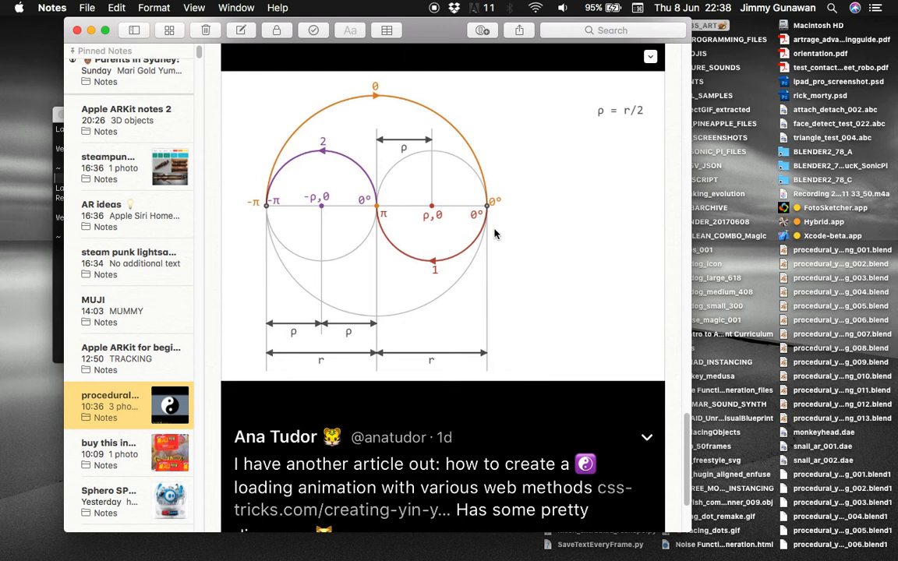
left_click_drag(688, 310, 686, 258)
scroll(414, 241, "up", 5)
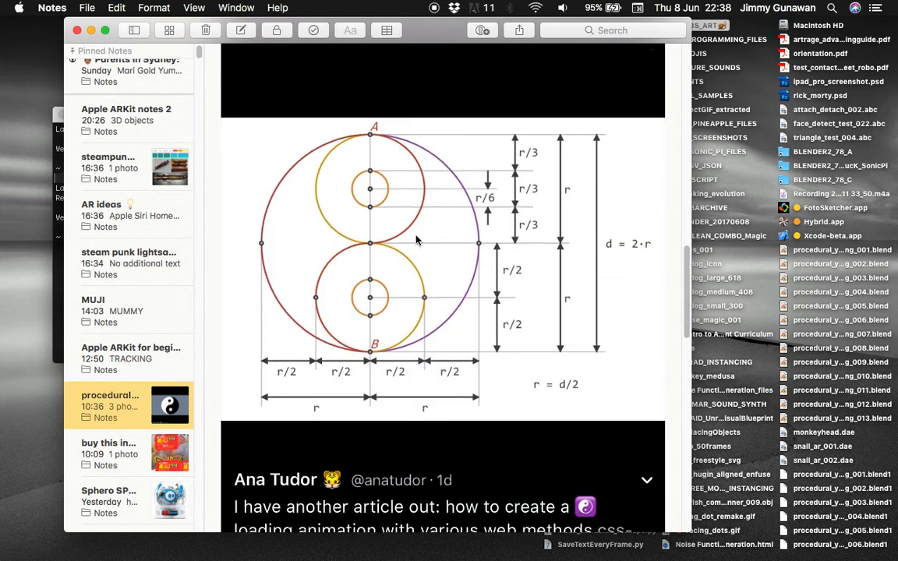
scroll(526, 333, "up", 8)
scroll(527, 327, "down", 6)
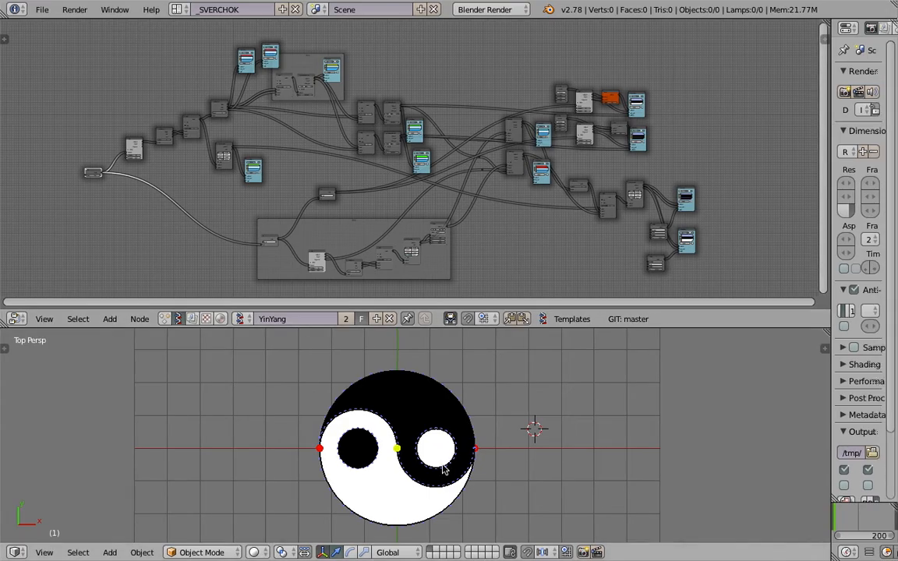
Switch to Blender and examine the yin-yang shape in the 3D view together with the YinYang node tree
middle_click_drag(444, 470, 467, 456)
scroll(483, 449, "up", 4)
key("ctrl+s")
left_click(493, 442)
key("Home")
scroll(349, 190, "up", 3)
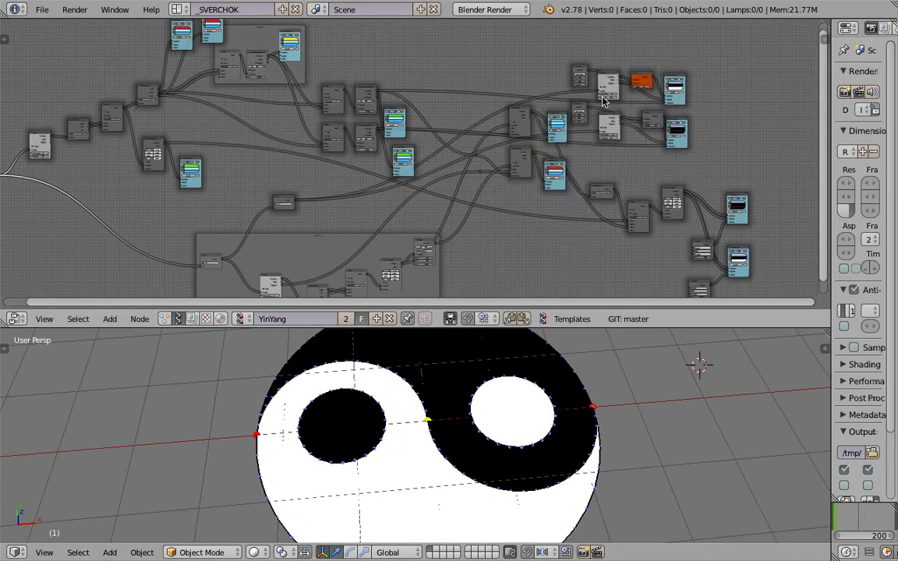
scroll(432, 195, "down", 1)
middle_click_drag(478, 428, 450, 393)
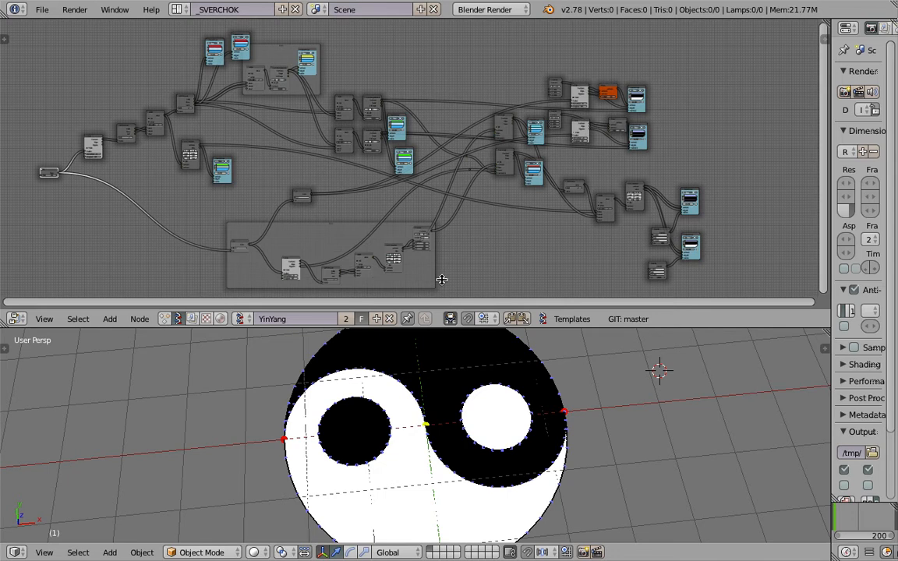
left_click_drag(442, 310, 441, 247)
scroll(555, 148, "up", 3)
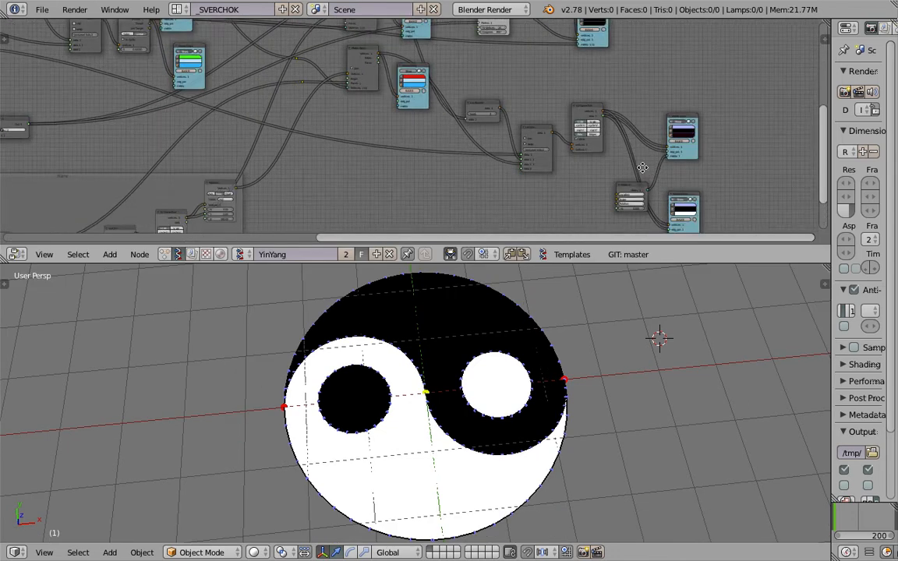
left_click_drag(683, 263, 682, 331)
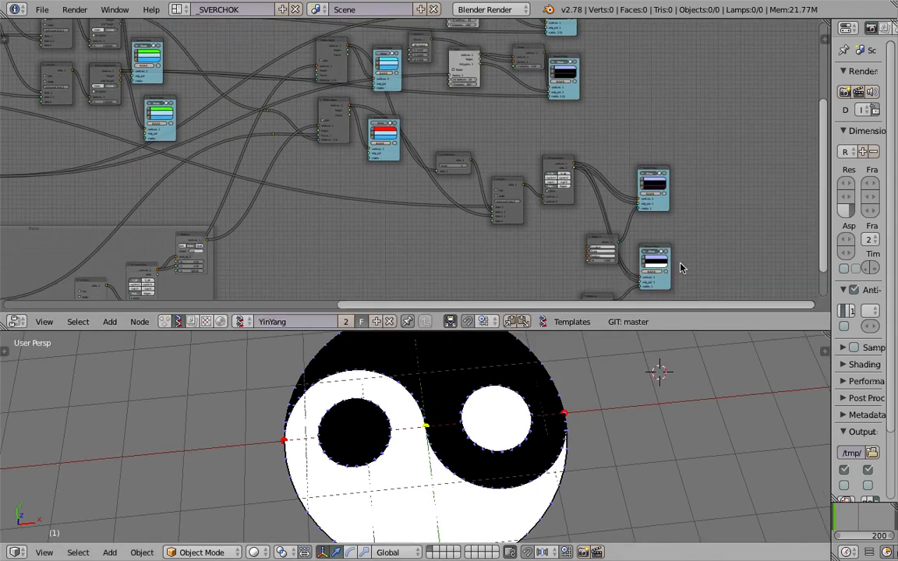
Hide the large black and white halves by turning off display in their two Viewer Draw nodes after UV Connection
mouse_move(680, 268)
middle_mouse_down()
mouse_move(651, 169)
mouse_move(513, 243)
mouse_move(506, 259)
middle_mouse_up()
scroll(651, 169, "up", 2)
left_click(558, 258)
left_click(563, 143)
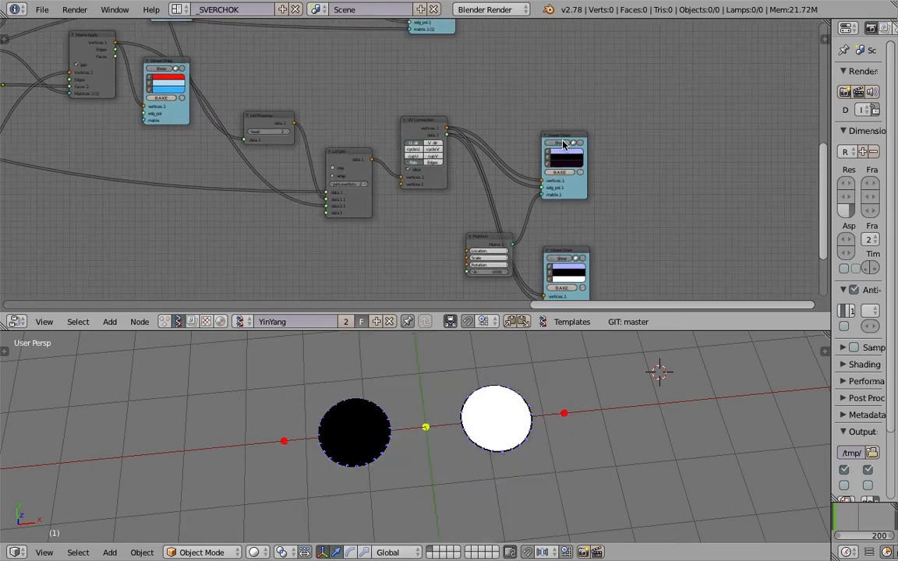
left_click(563, 143)
left_click(562, 145)
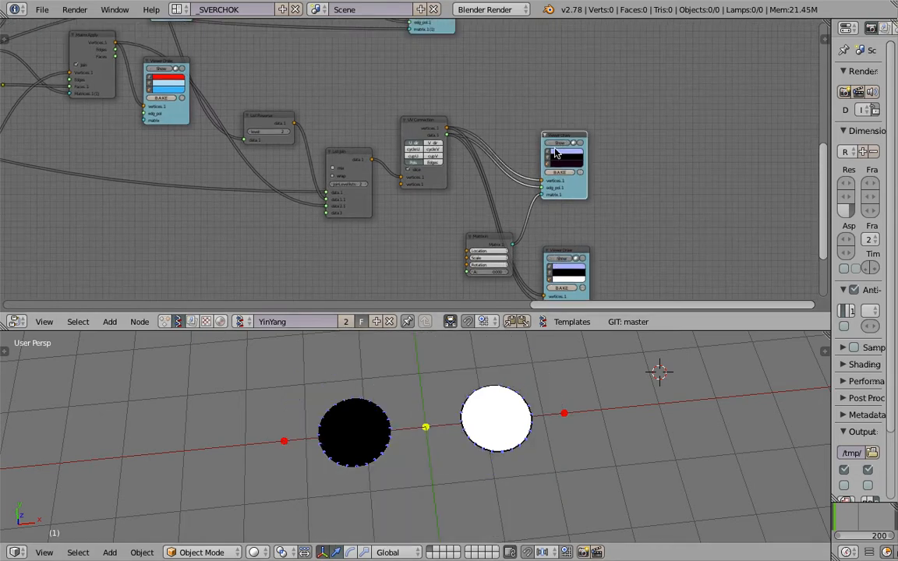
left_click(558, 145)
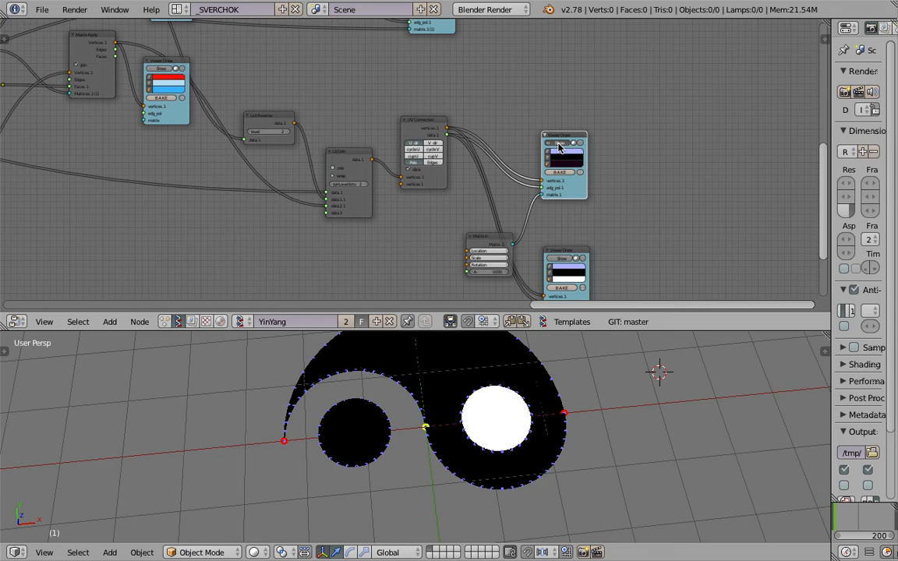
left_click(559, 145)
Shift the orange Move node and hide both small circles by turning off display in their Viewer Draw nodes
scroll(523, 132, "up", 5)
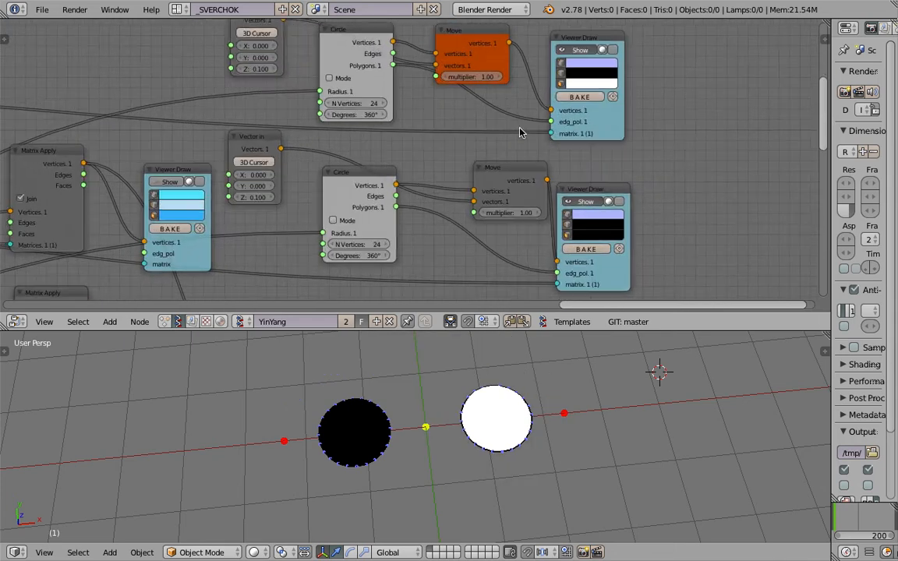
left_click_drag(458, 88, 477, 71)
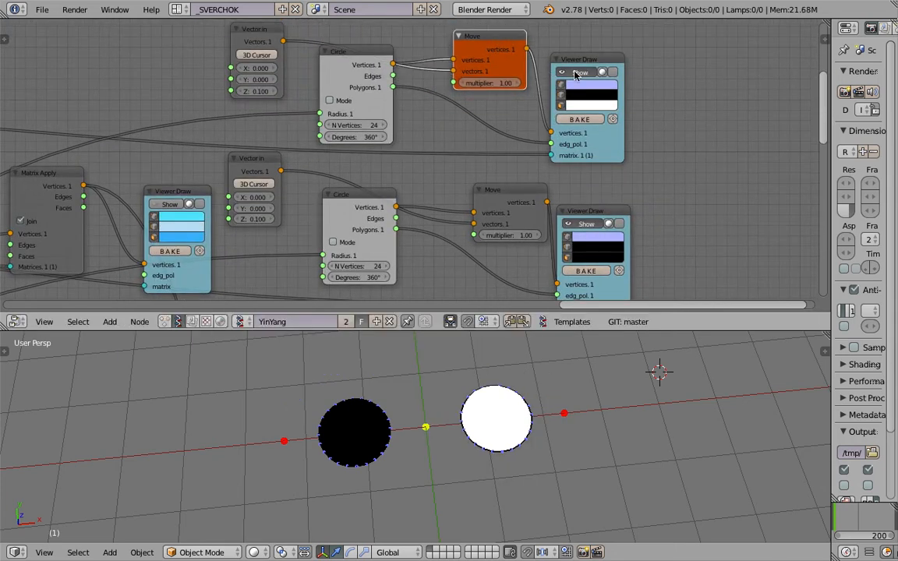
left_click(576, 73)
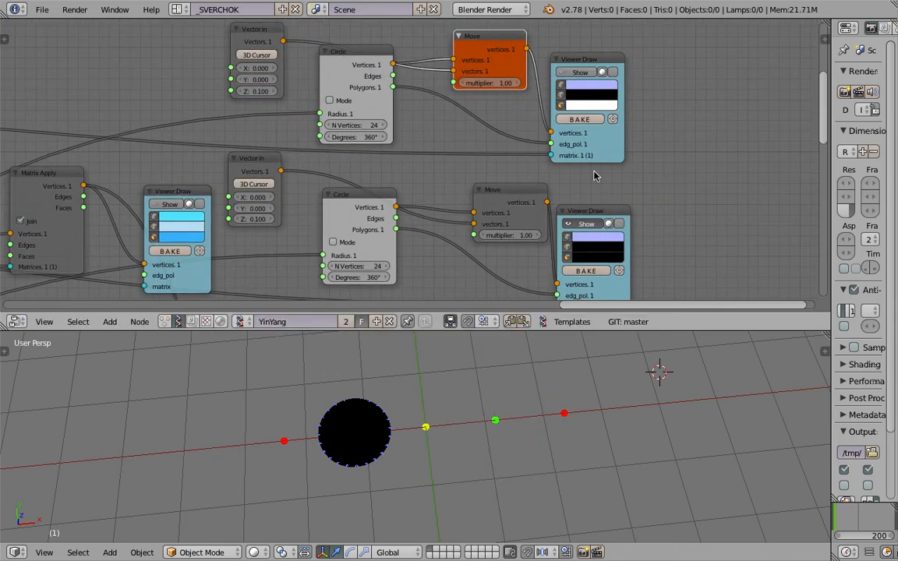
left_click(588, 227)
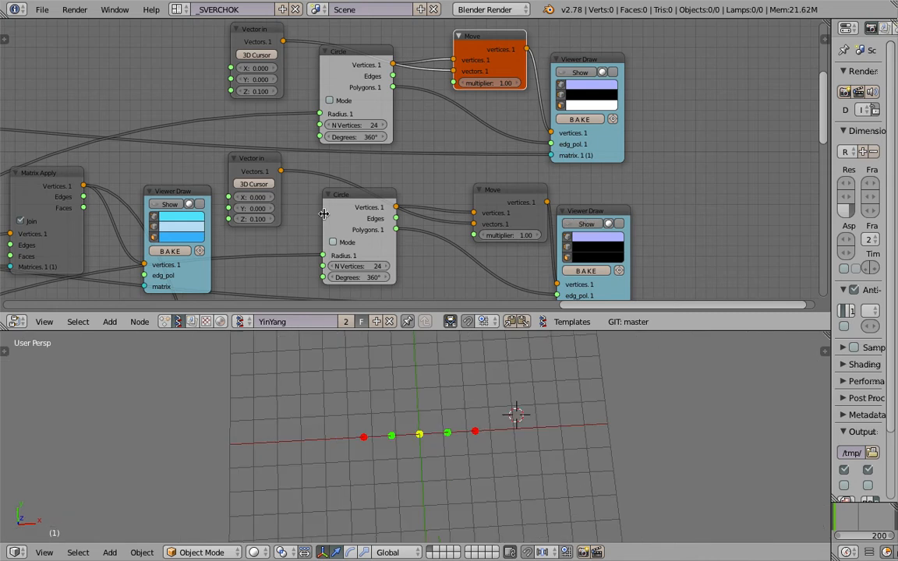
Set the Float node feeding the first Circle node's radius to 3
scroll(324, 214, "down", 5)
scroll(462, 243, "up", 2)
scroll(325, 190, "up", 5)
left_click_drag(356, 116, 321, 110)
left_click_drag(192, 233, 175, 223)
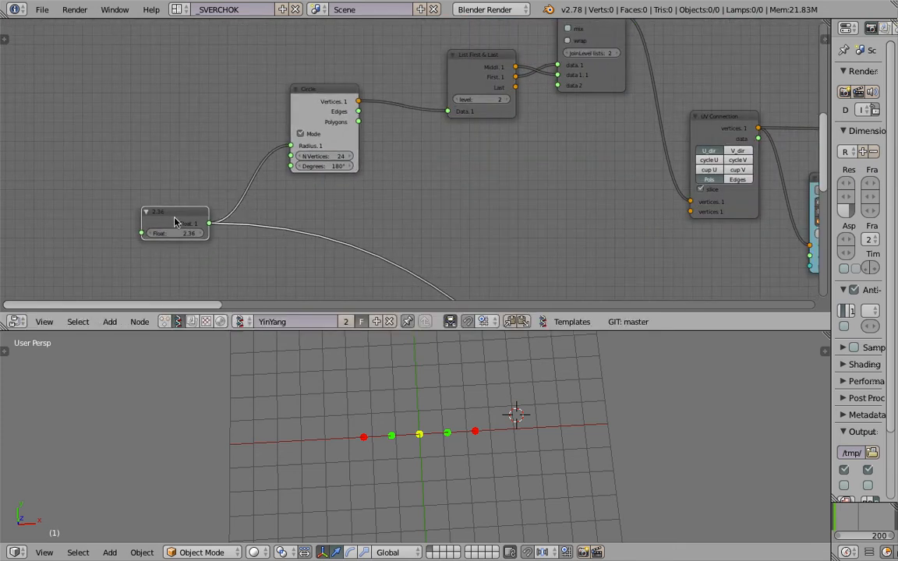
type("3")
key("Return")
Rearrange the half-circle's Circle, List First & Last and List Join nodes at the start of the tree
scroll(211, 152, "up", 1)
left_click(249, 109)
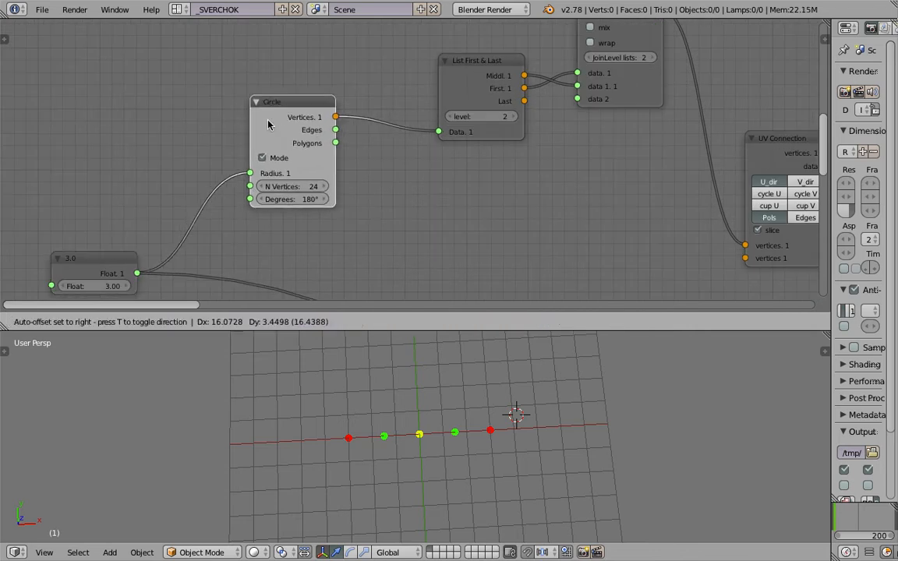
mouse_move(256, 116)
left_mouse_down()
mouse_move(245, 109)
mouse_move(266, 106)
left_mouse_up()
middle_click_drag(362, 99, 373, 134)
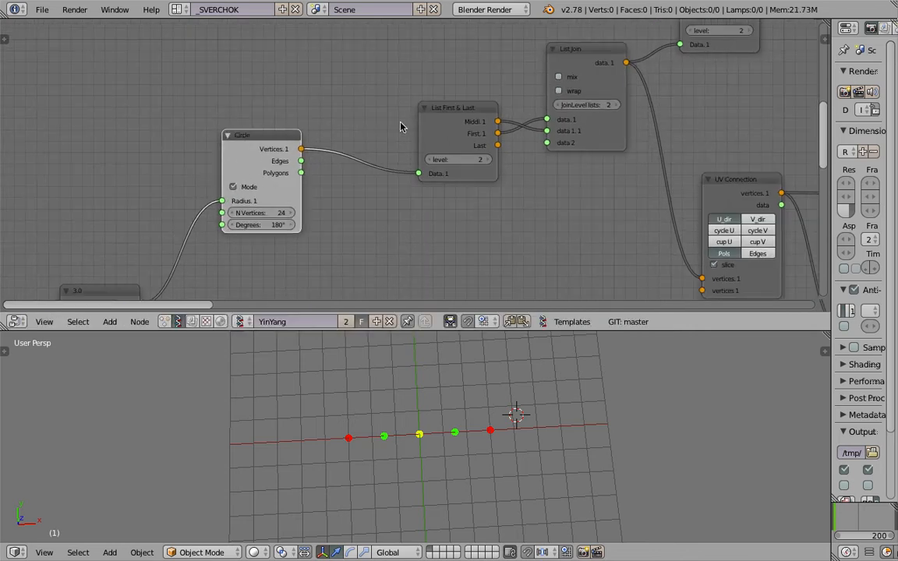
left_click_drag(437, 104, 386, 106)
scroll(349, 145, "up", 1)
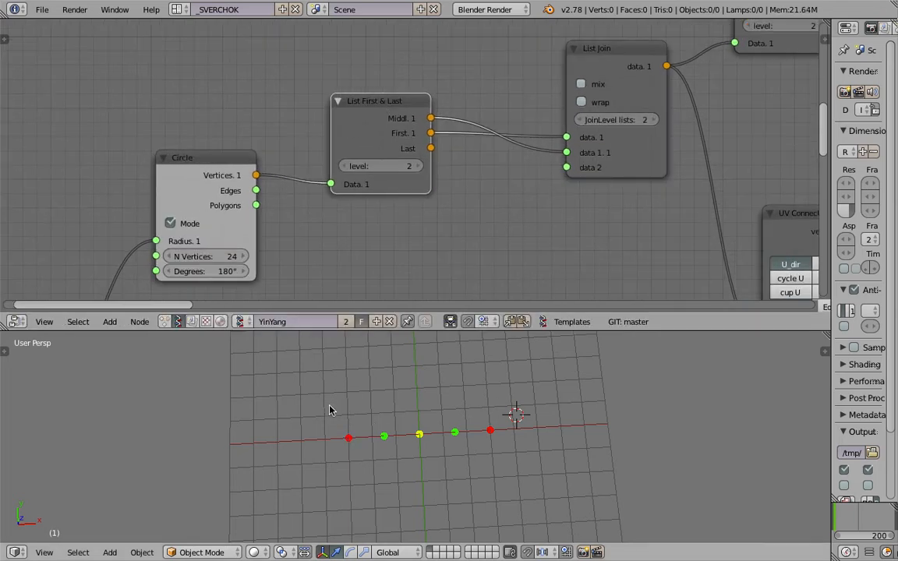
middle_click_drag(210, 230, 231, 180)
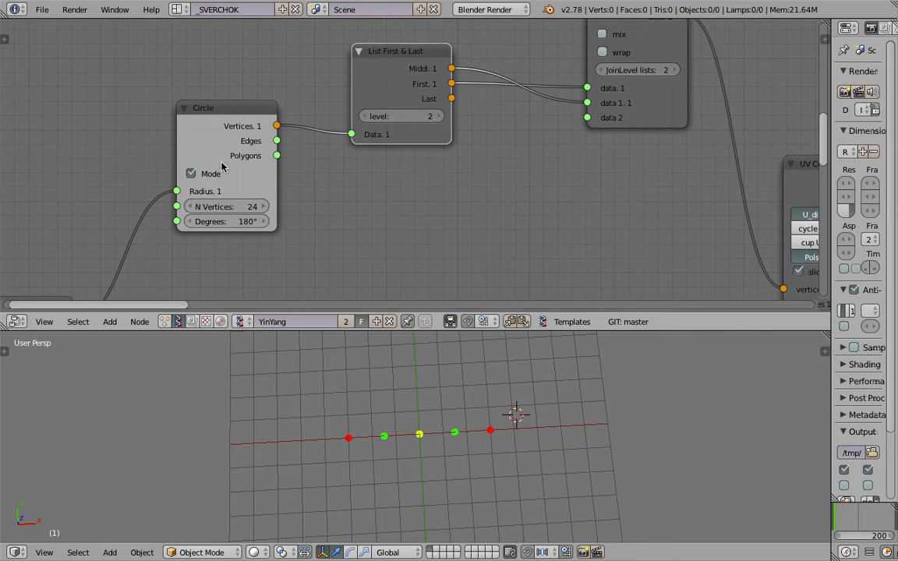
scroll(460, 209, "down", 1)
left_click_drag(469, 212, 438, 189)
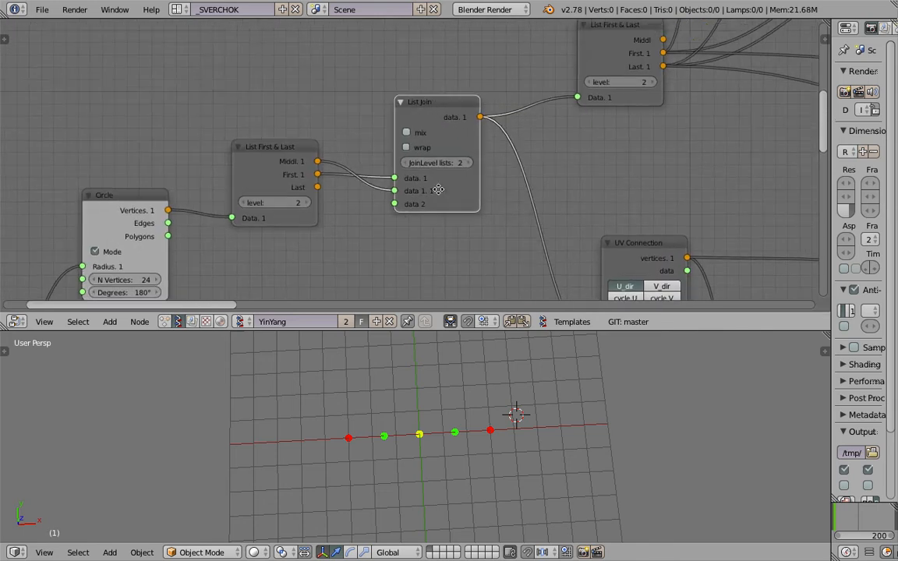
Toggle the display of the two red Viewer Draw nodes to identify which arc end point each one shows
scroll(438, 189, "up", 5)
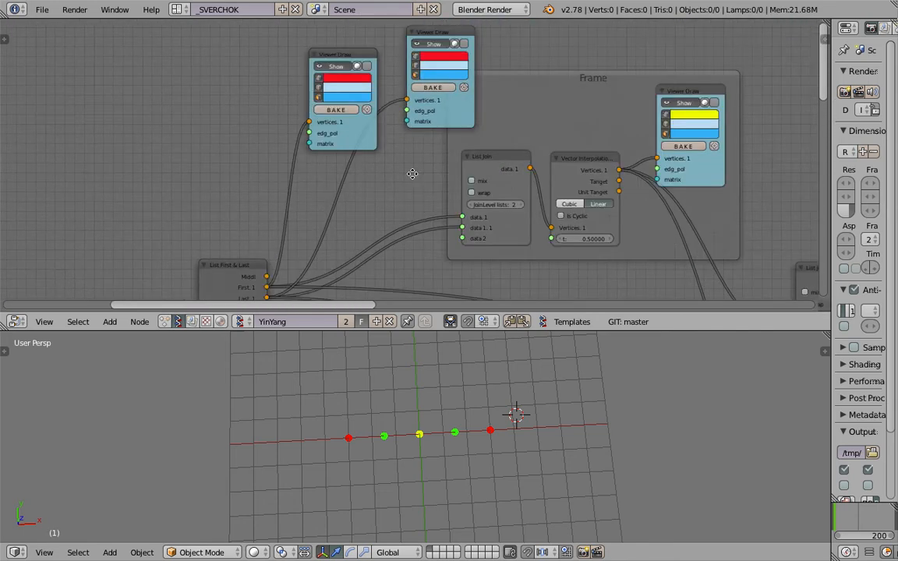
left_click(434, 59)
left_click(434, 59)
left_click(434, 58)
left_click(326, 80)
left_click(326, 80)
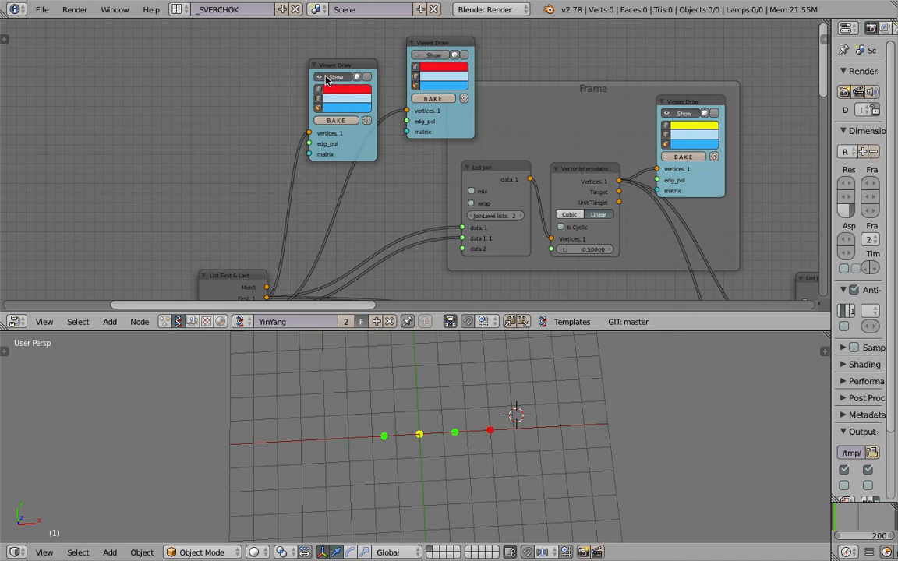
left_click(419, 56)
left_click(419, 56)
left_click(327, 77)
left_click(418, 55)
left_click(332, 78)
Sketch a half-circle arc annotation with a dot at each end in the empty area of the node editor
scroll(233, 158, "left", 10)
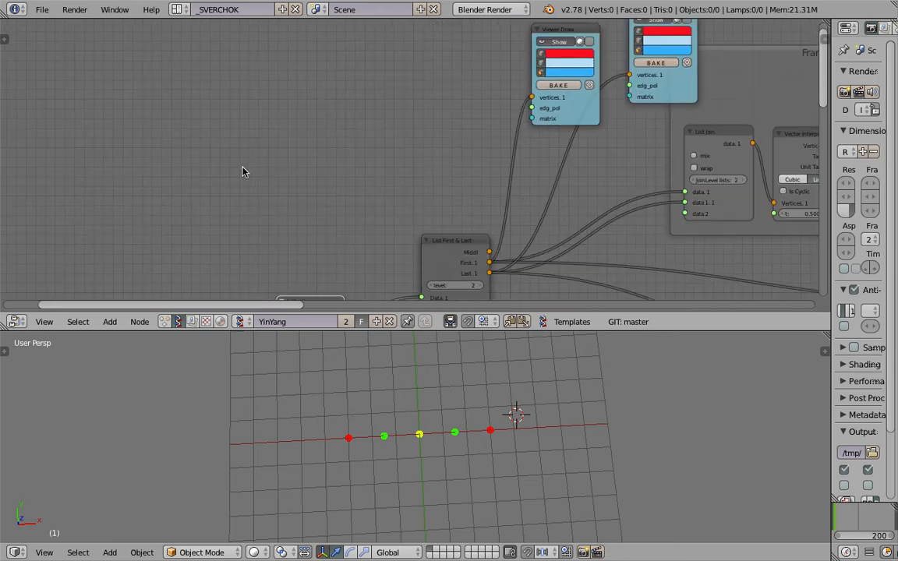
mouse_move(106, 164)
left_mouse_down()
mouse_move(106, 134)
mouse_move(125, 97)
mouse_move(153, 92)
mouse_move(195, 114)
mouse_move(204, 148)
left_mouse_up()
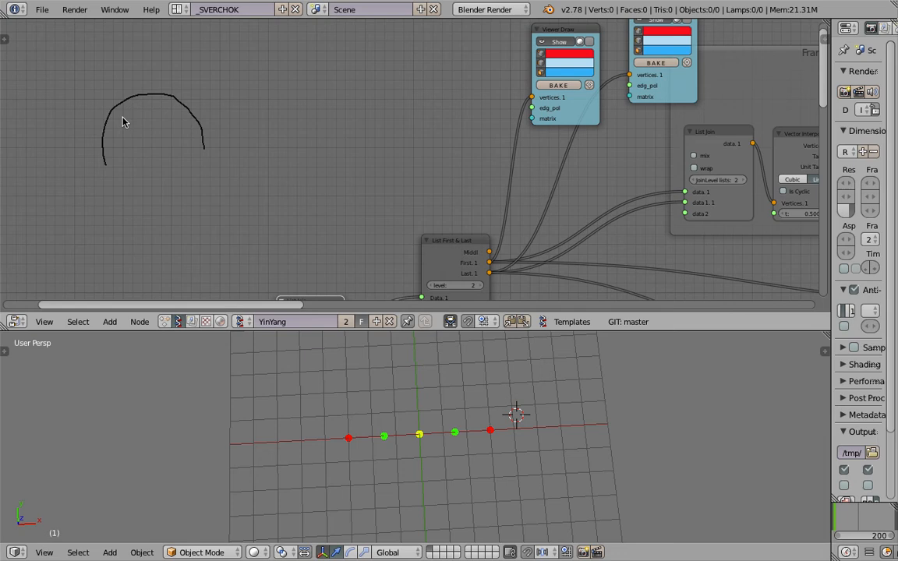
middle_click_drag(148, 131, 162, 138)
left_click_drag(121, 173, 123, 171)
left_click(218, 155)
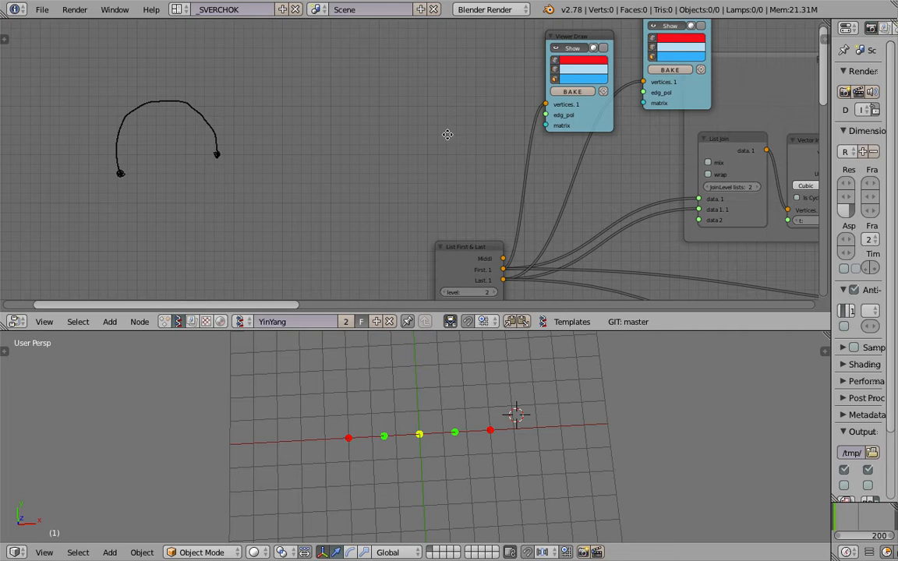
Line up the two red Viewer Draw nodes side by side, clear of the neighbouring frame
key("KP_Decimal")
left_click(358, 116)
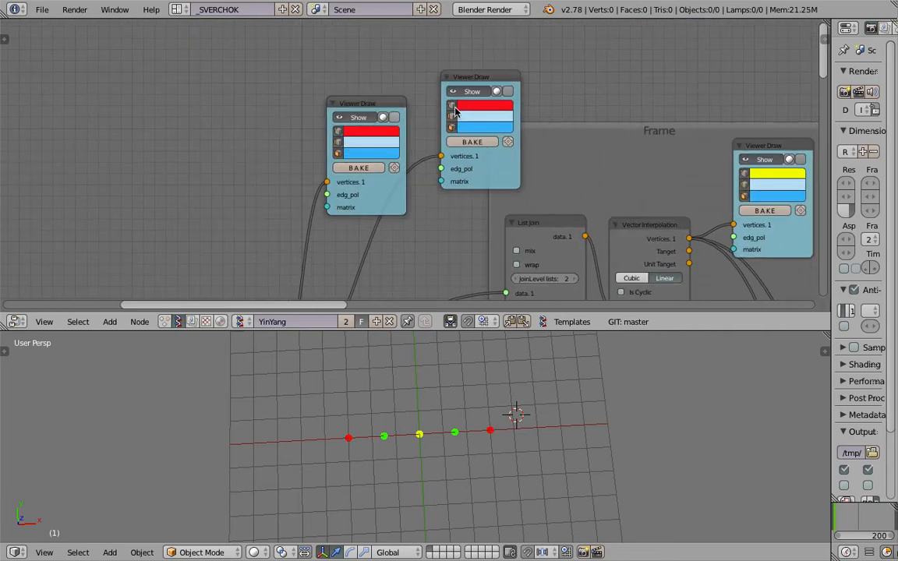
left_click_drag(367, 107, 328, 77)
left_click_drag(475, 80, 449, 76)
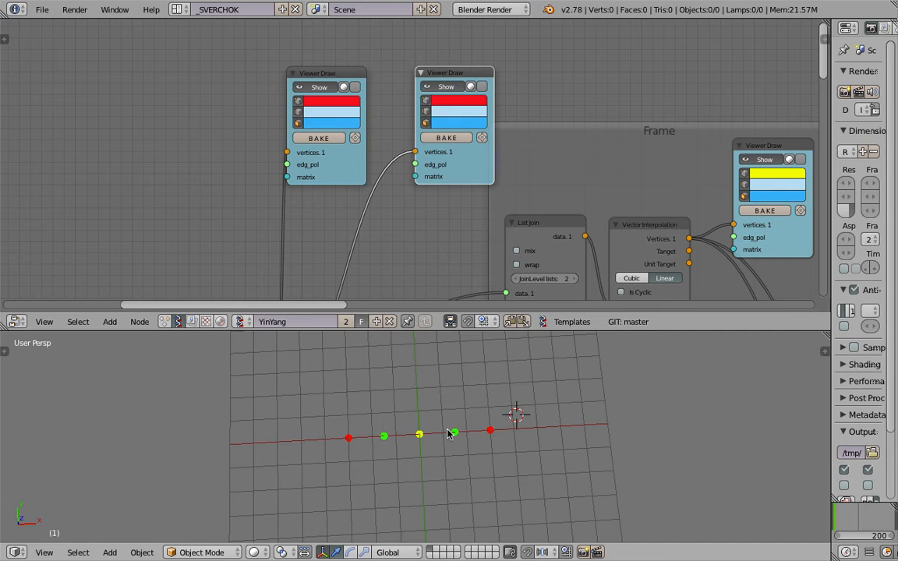
Set the framed Vector Interpolation node's t value to 0.5 and reposition its frame
middle_click_drag(460, 286, 377, 180)
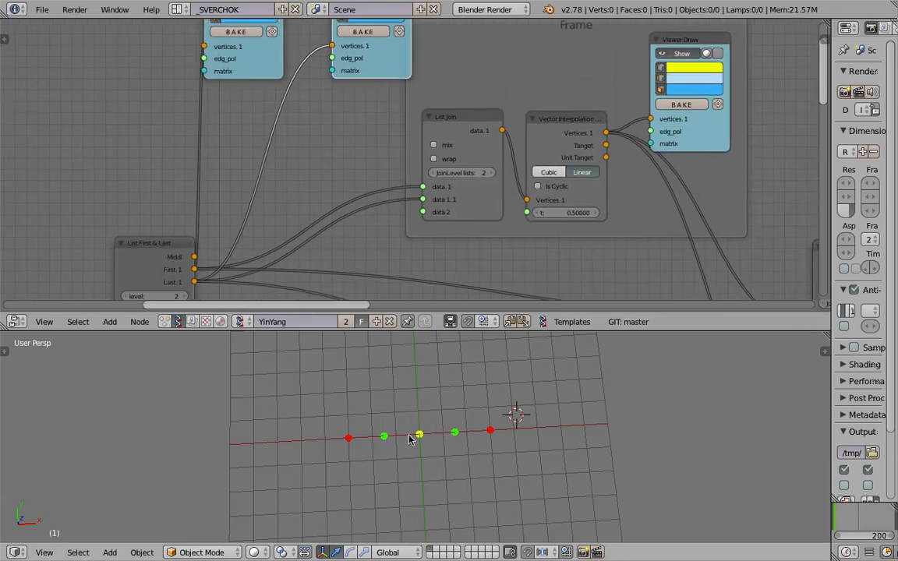
middle_click_drag(393, 228, 337, 241)
mouse_move(510, 224)
left_mouse_down()
mouse_move(467, 224)
mouse_move(514, 224)
left_mouse_up()
left_click(514, 224)
type("0.5")
key("Return")
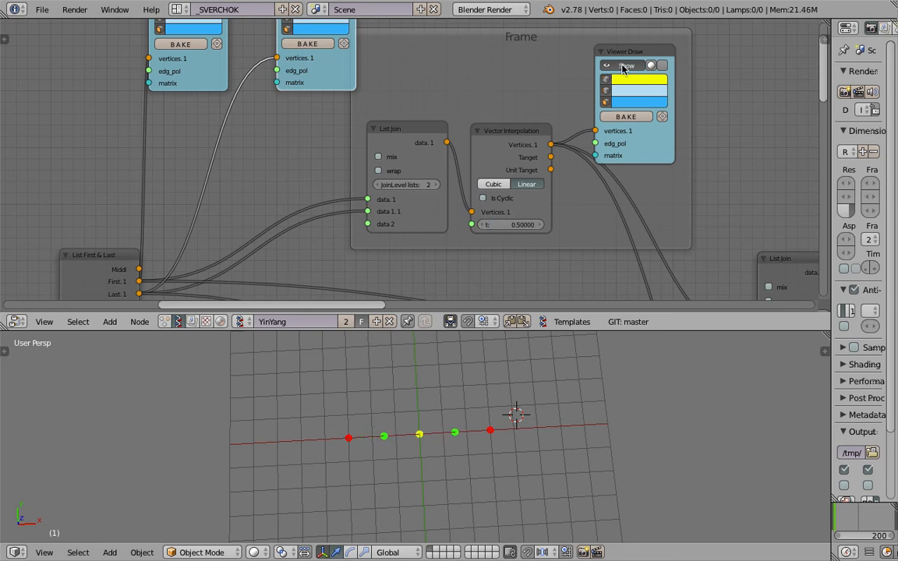
left_click_drag(505, 39, 527, 31)
scroll(553, 96, "down", 1)
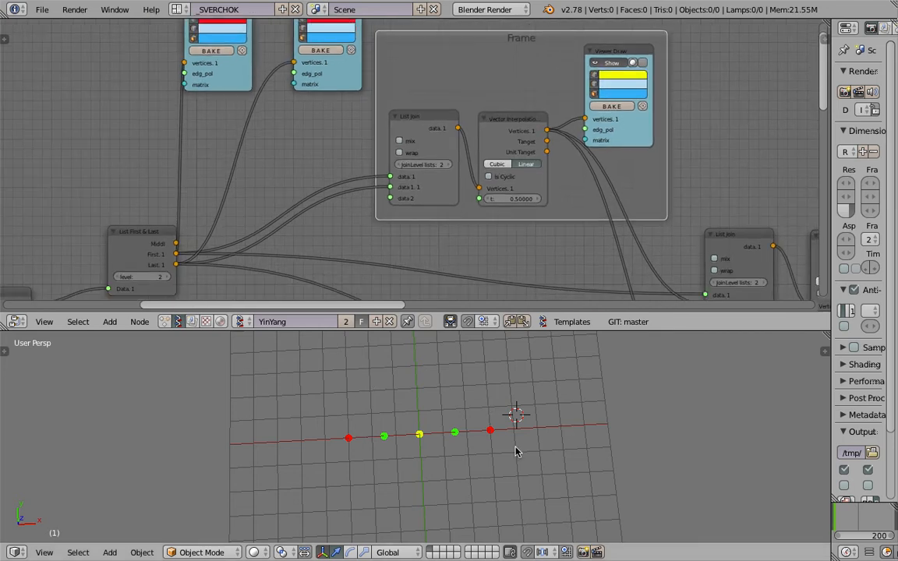
Place the 3D cursor near the two red end points and the yellow midpoint in turn
middle_click_drag(512, 227, 295, 135)
left_click(349, 437)
left_click(491, 430)
left_click(420, 433)
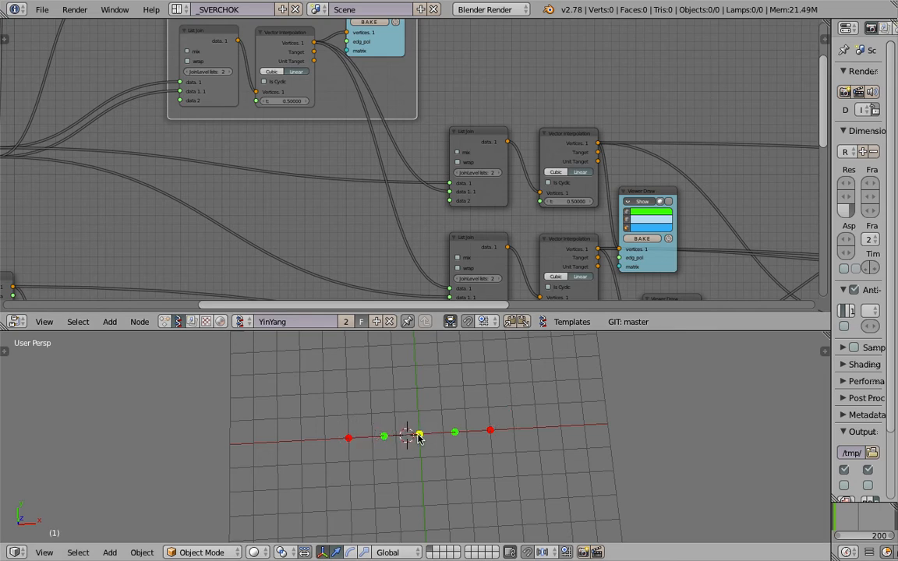
Place the 3D cursor near each of the two green quarter points in turn
middle_click_drag(497, 275, 467, 246)
scroll(383, 449, "up", 3)
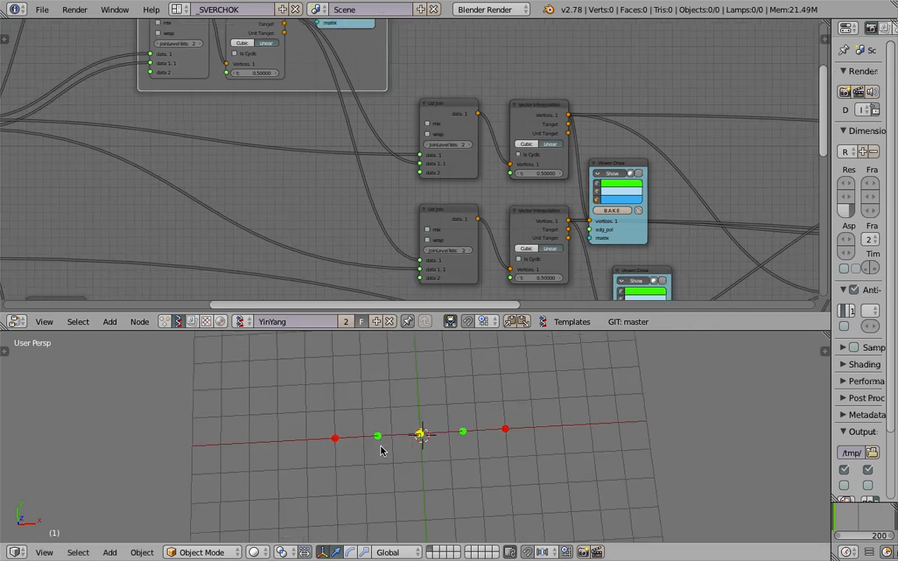
left_click(360, 438)
left_click(459, 428)
scroll(456, 428, "down", 1)
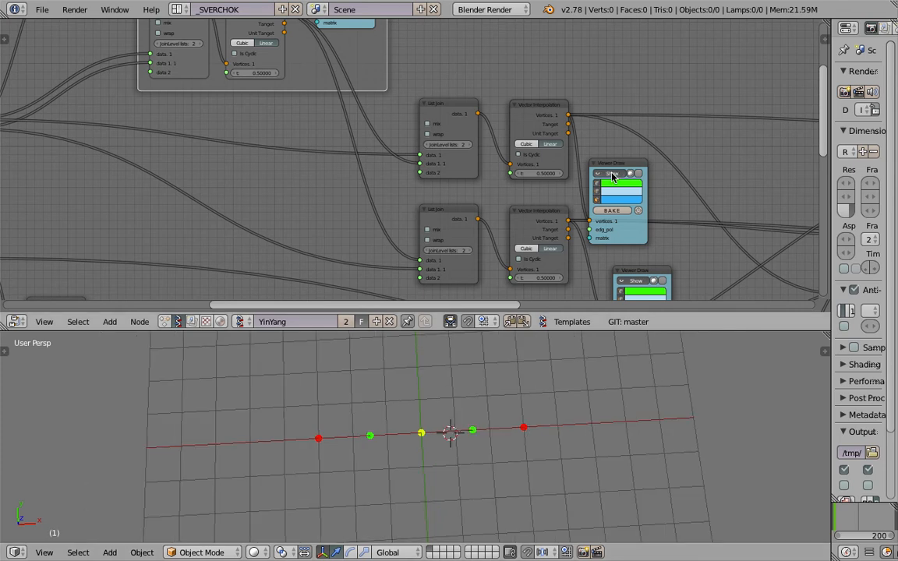
Toggle the display of the lower green Viewer Draw node off and on again
left_click(633, 286)
left_click(632, 285)
scroll(440, 414, "down", 1)
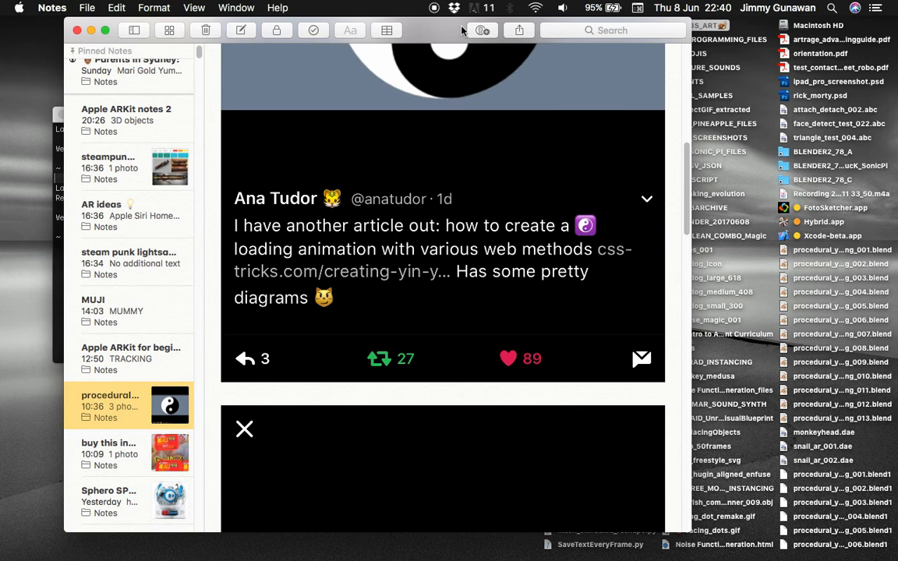
left_click_drag(462, 29, 481, 29)
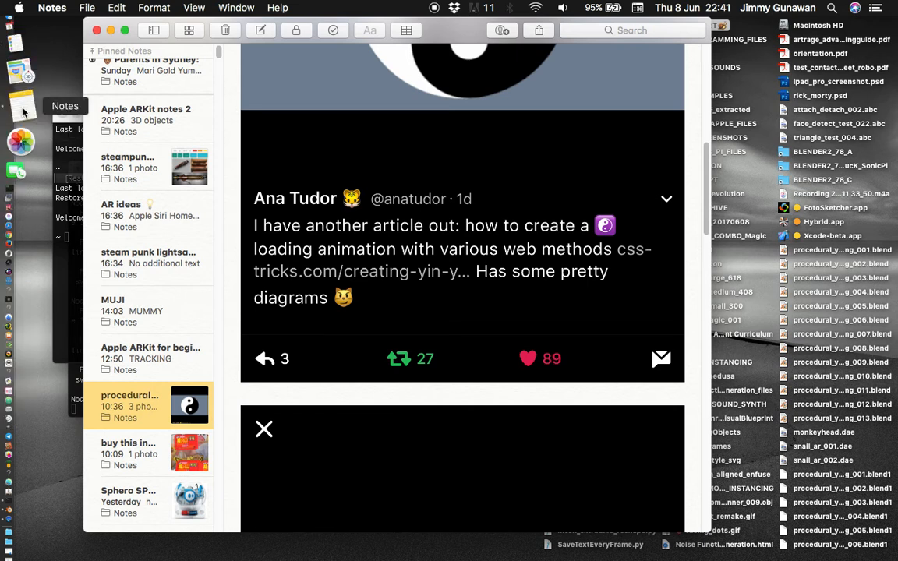
right_click(24, 111)
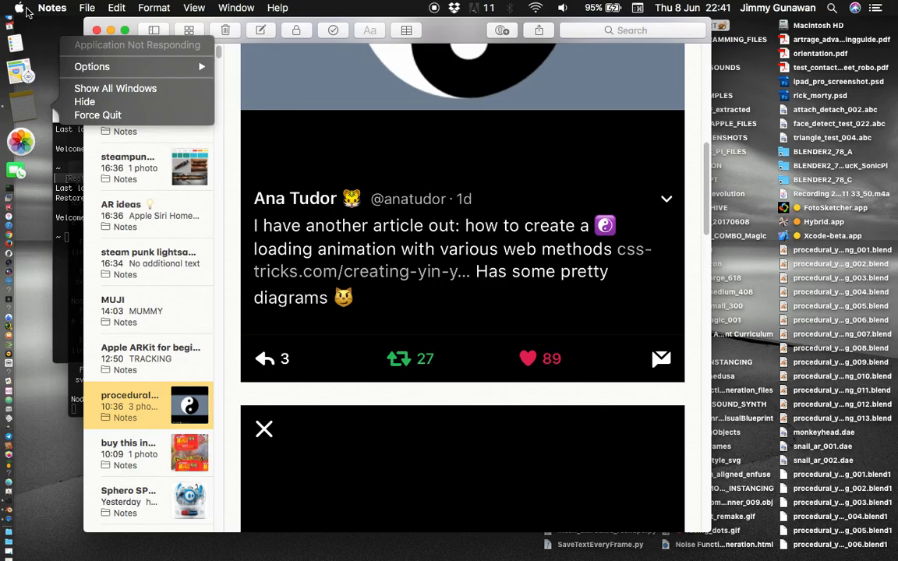
key("ctrl+Right")
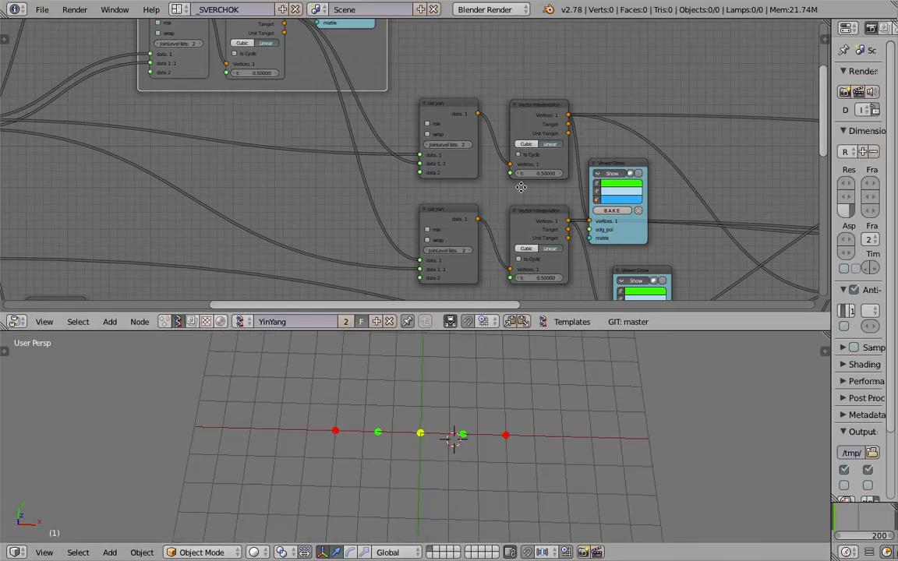
Sketch a large grease pencil arc in the 3D view from one red end point to the other, above the X axis
middle_click_drag(521, 187, 441, 162)
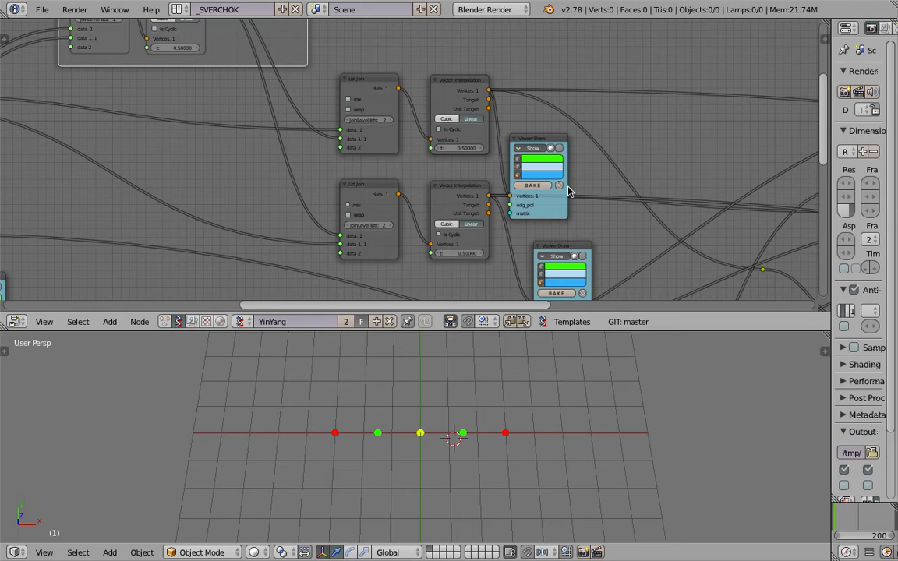
scroll(574, 176, "down", 5)
left_click(478, 428)
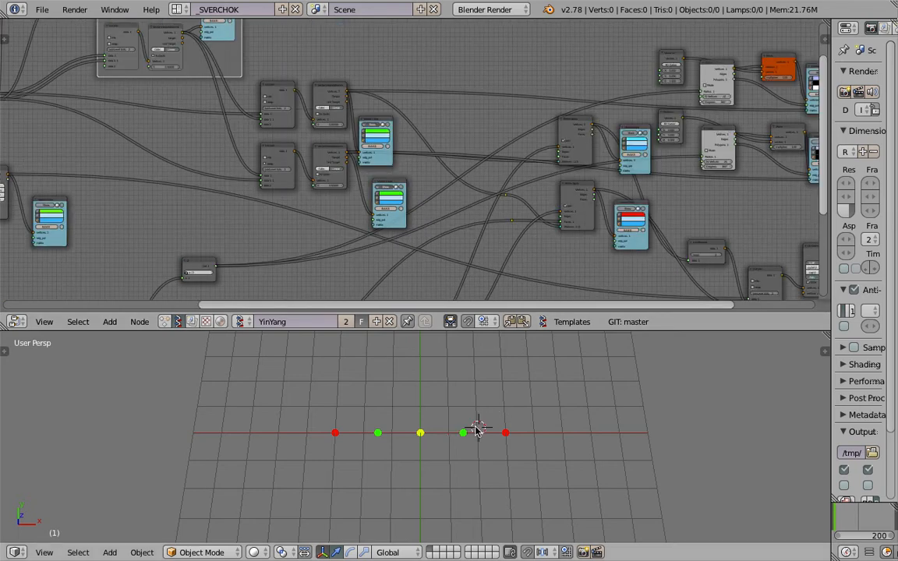
left_click(457, 432)
mouse_move(336, 435)
left_mouse_down()
mouse_move(344, 395)
mouse_move(509, 419)
mouse_move(506, 430)
left_mouse_up()
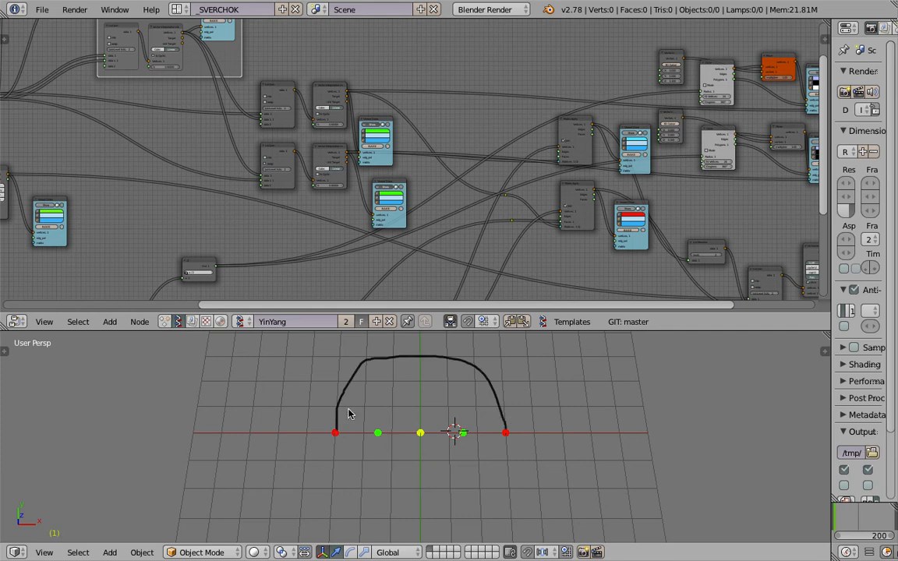
Sketch an S-curve between the red end points, over the first green point, through the yellow midpoint and under the second green point
scroll(348, 414, "up", 1)
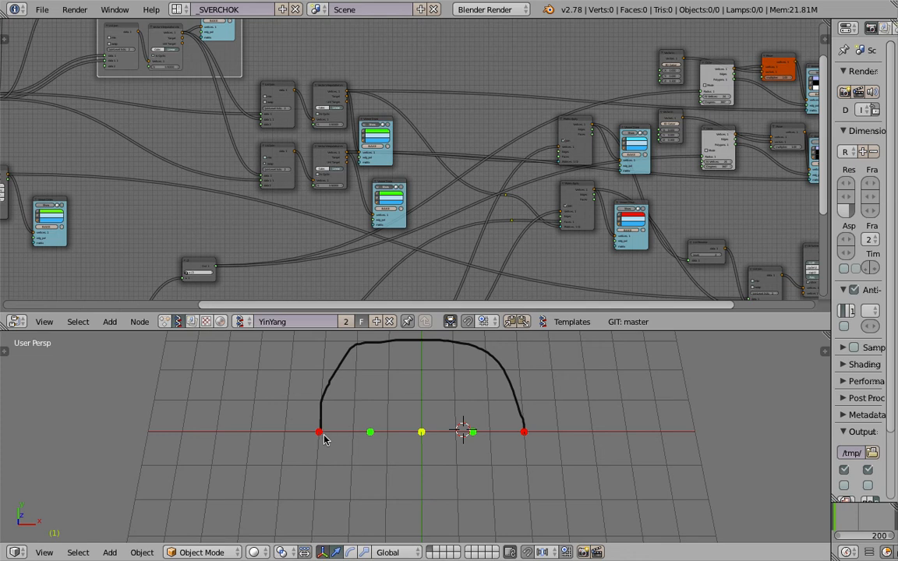
mouse_move(321, 432)
left_mouse_down()
mouse_move(359, 394)
mouse_move(385, 397)
mouse_move(437, 449)
mouse_move(497, 467)
mouse_move(520, 459)
mouse_move(525, 435)
left_mouse_up()
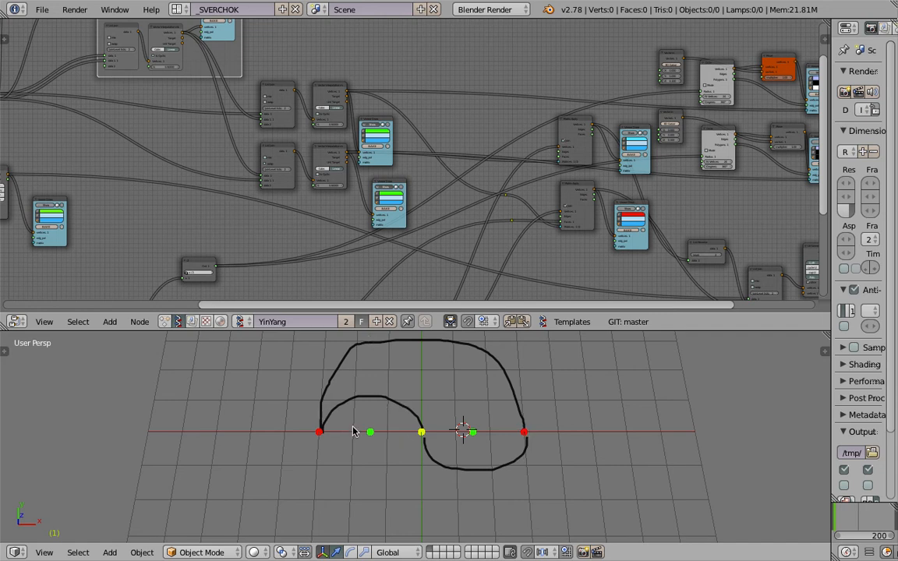
scroll(352, 431, "down", 1)
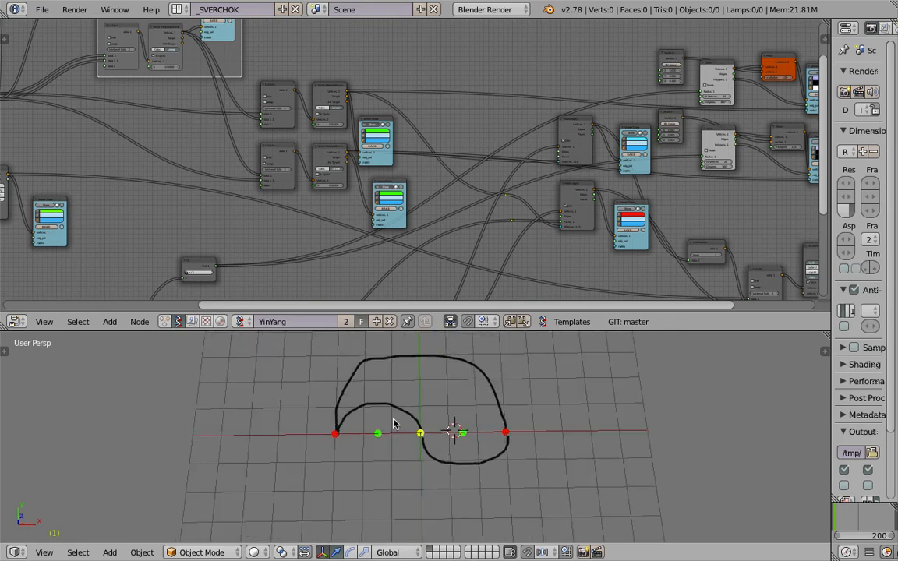
scroll(413, 434, "up", 2)
scroll(414, 434, "down", 1)
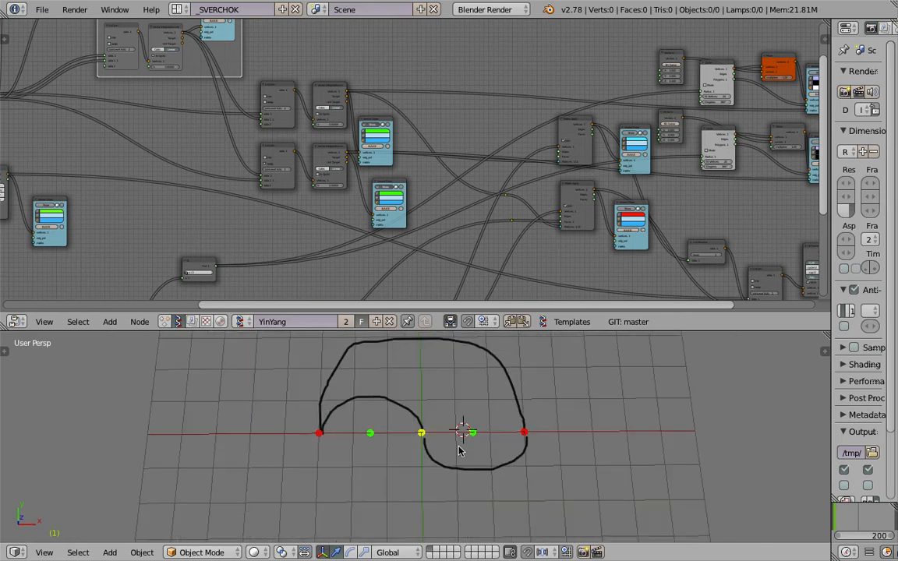
Show the black-filled half of the yin-yang through the Viewer Draw node fed by the UV Connection node
middle_click_drag(436, 203, 328, 156)
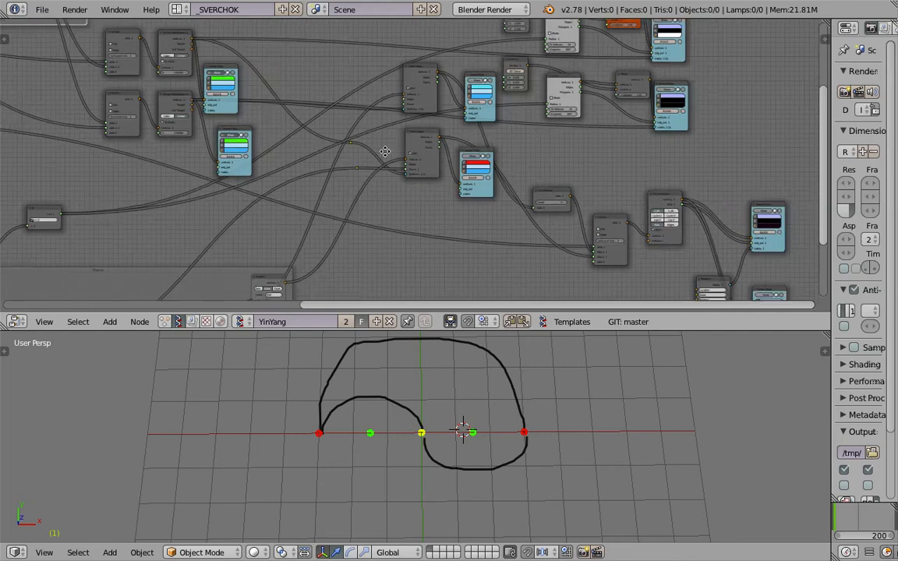
middle_click_drag(593, 234, 544, 215)
middle_click_drag(641, 179, 610, 164)
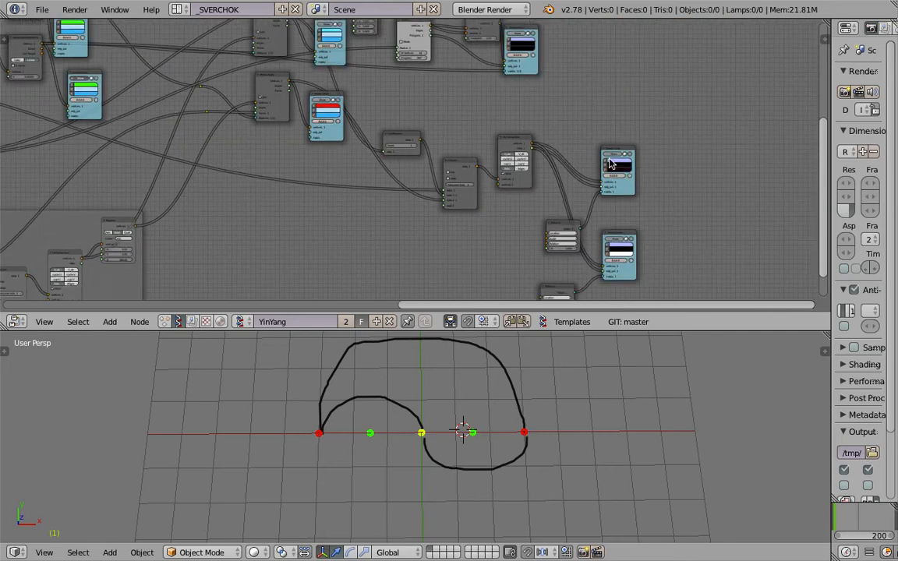
left_click(614, 159)
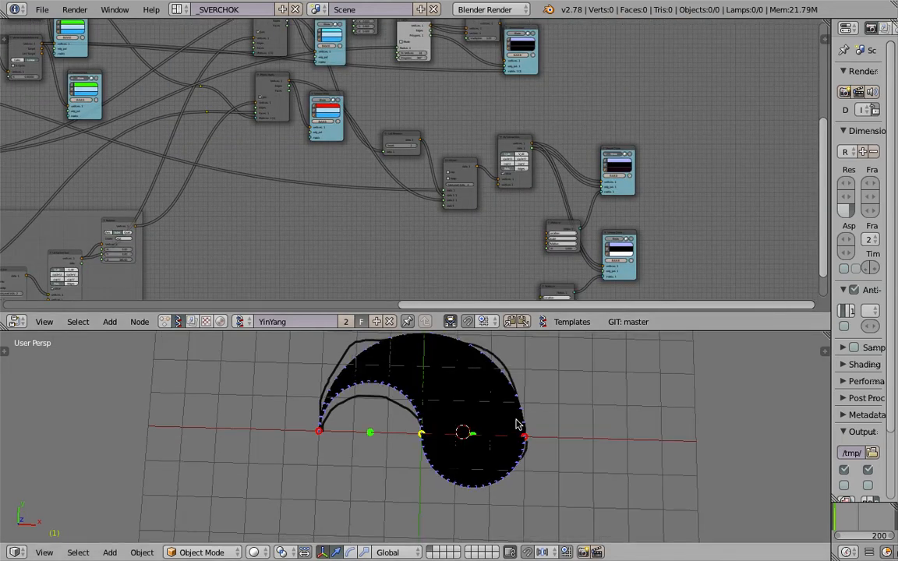
Delete the 3D view's grease pencil layer containing the sketched outline
key("n")
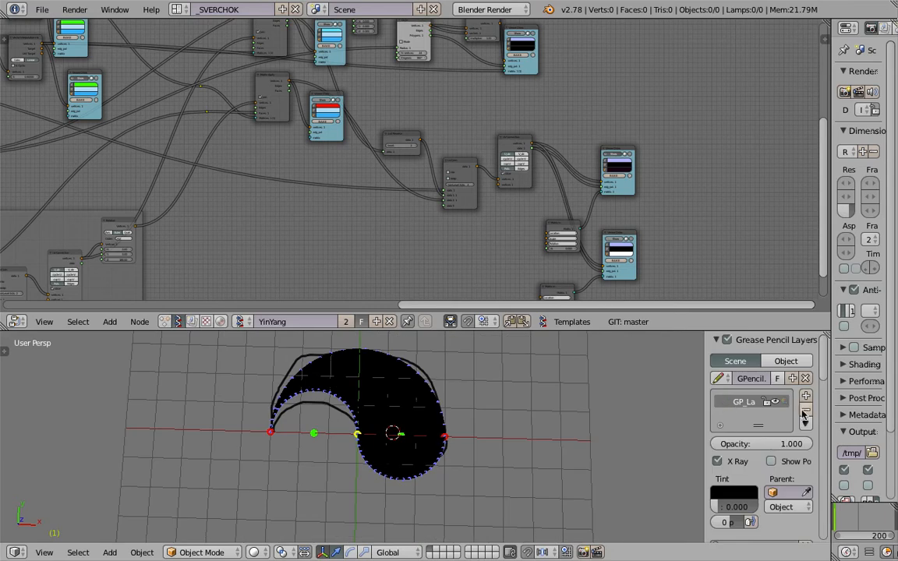
key("n")
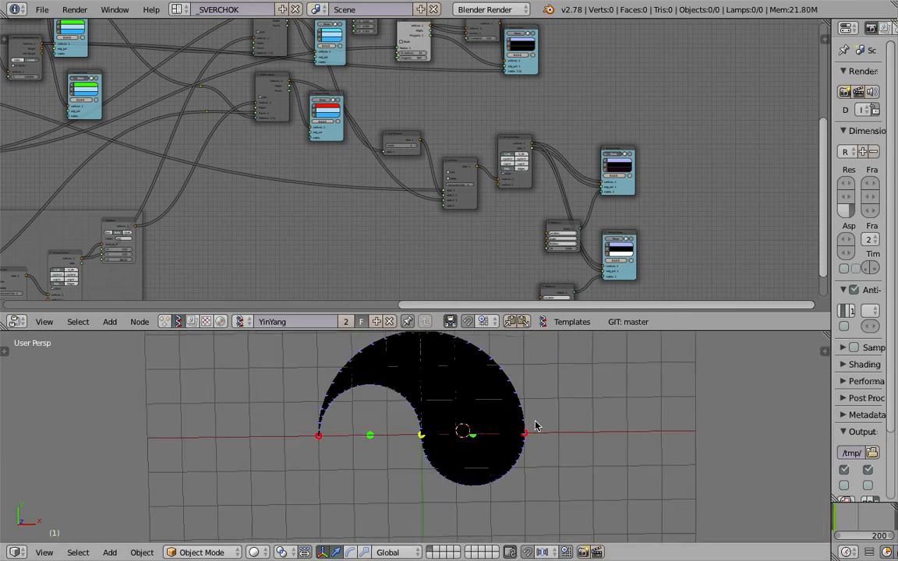
Move the upper Matrix in node clear of the neighbouring links and show the white half through its Viewer Draw node
scroll(563, 161, "down", 1)
scroll(563, 166, "up", 2)
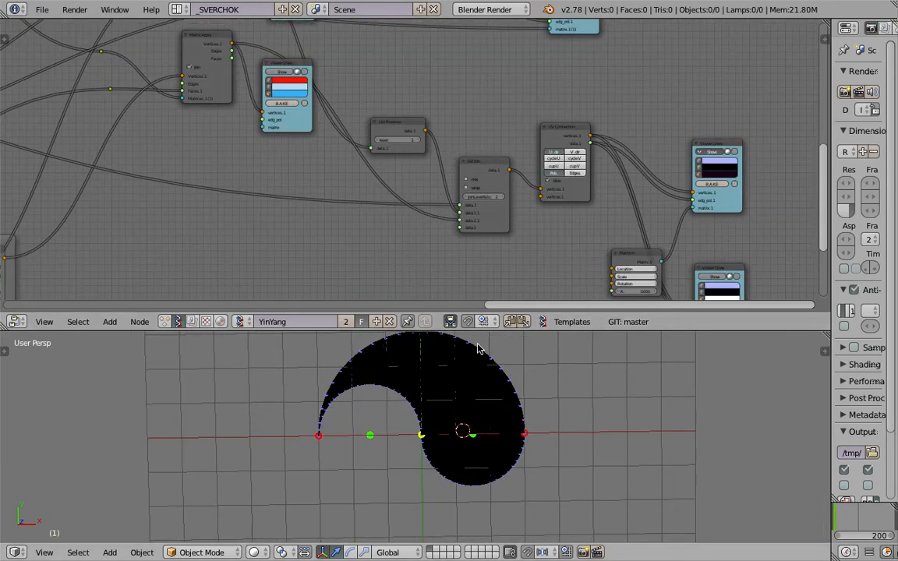
middle_click_drag(557, 252, 496, 196)
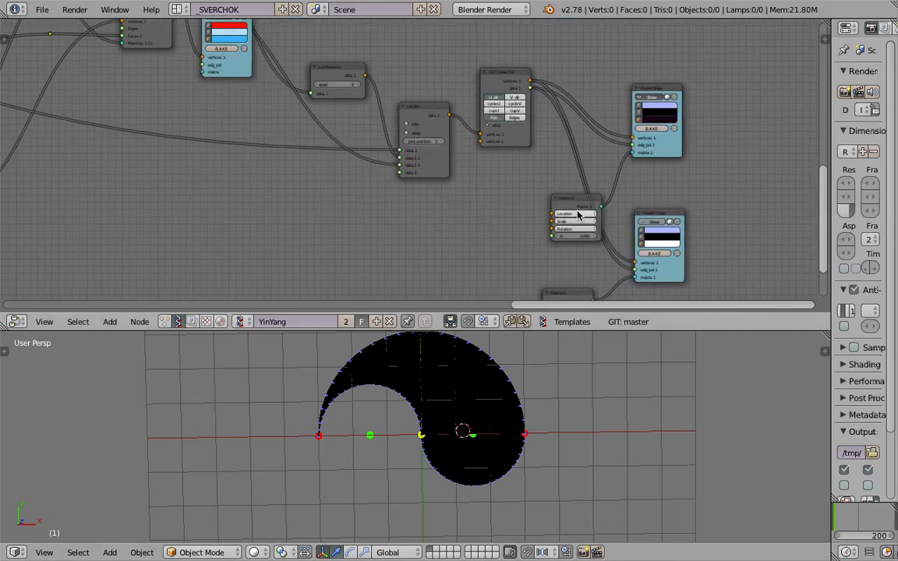
left_click_drag(577, 215, 556, 213)
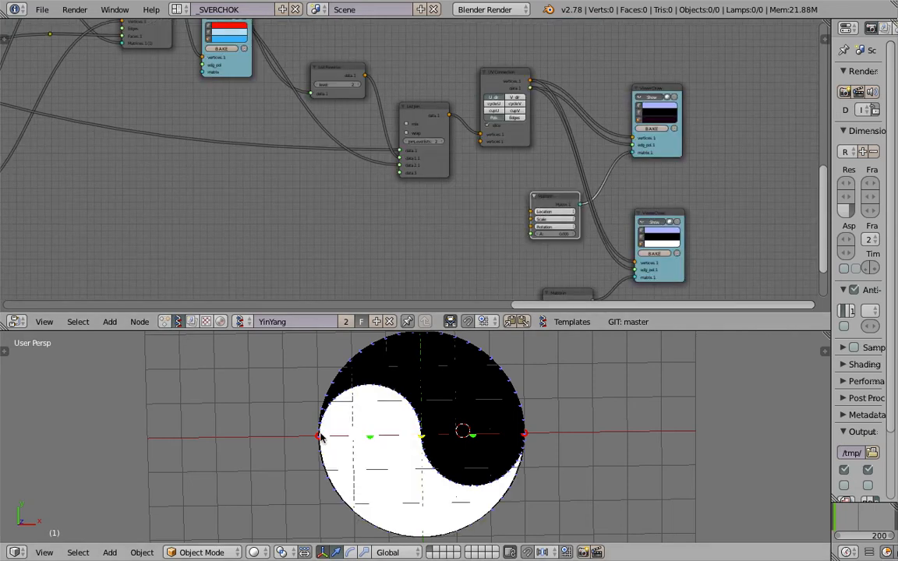
middle_click_drag(481, 447, 437, 464)
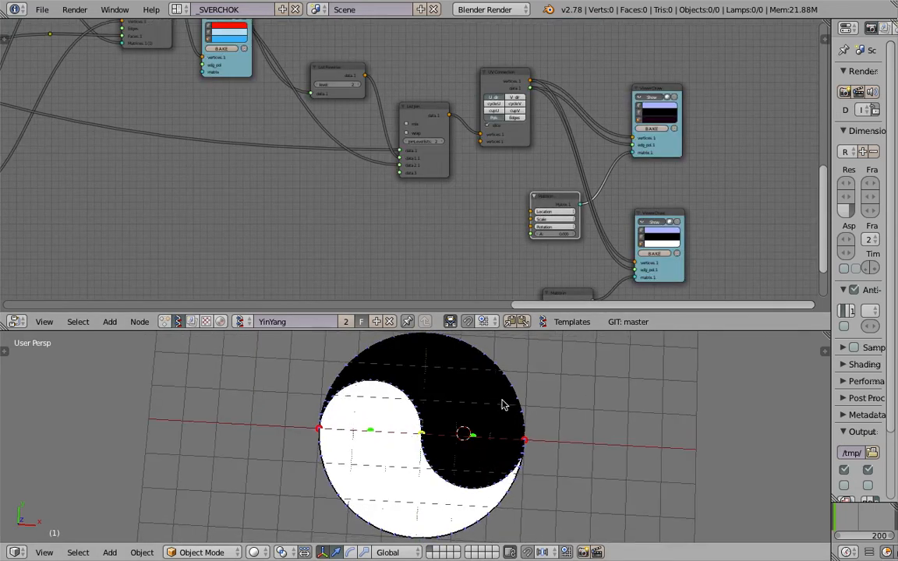
Show the white and black eye circles through the Viewer Draw nodes following the two Circle and Move chains
scroll(462, 168, "down", 1)
scroll(475, 74, "up", 3)
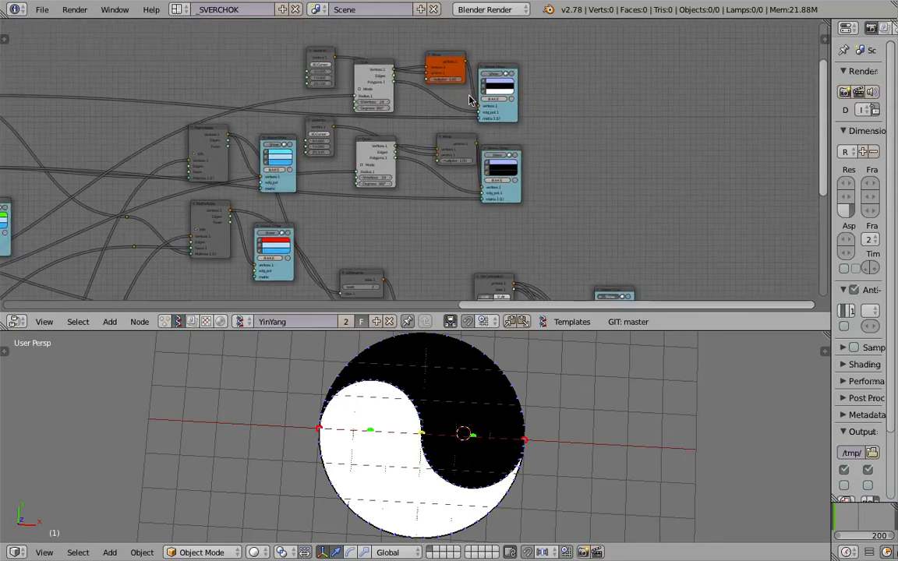
left_click(518, 67)
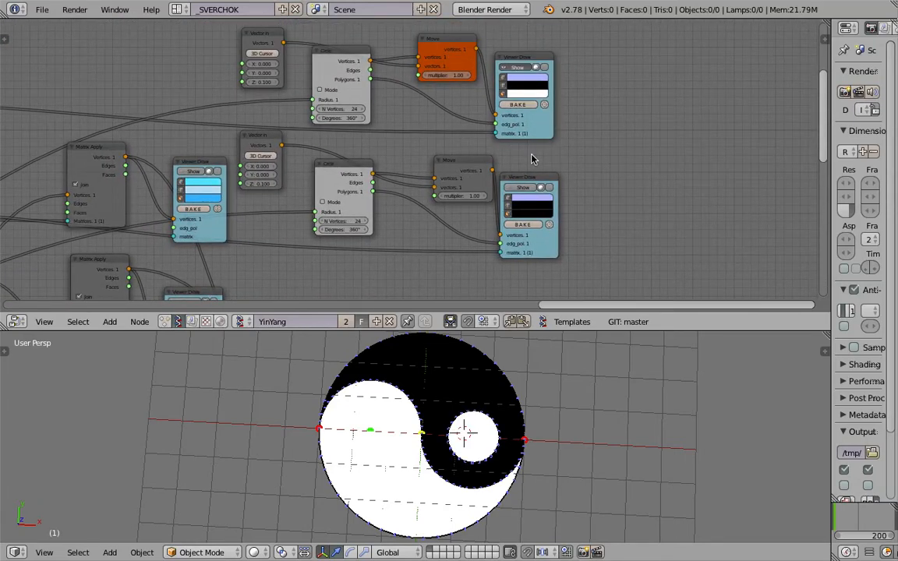
left_click(522, 187)
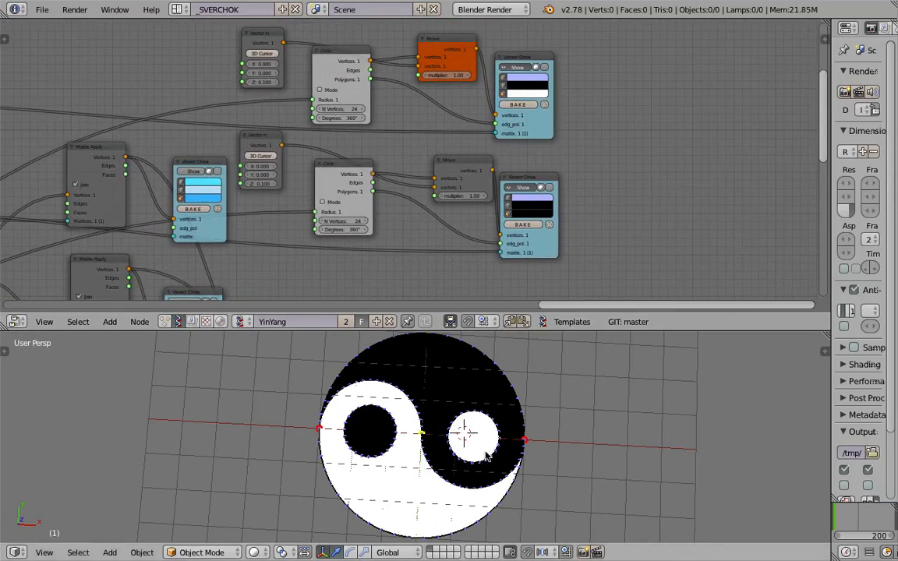
Enlarge the 3D view and examine the completed yin-yang symbol from several angles
middle_click_drag(497, 462, 427, 423)
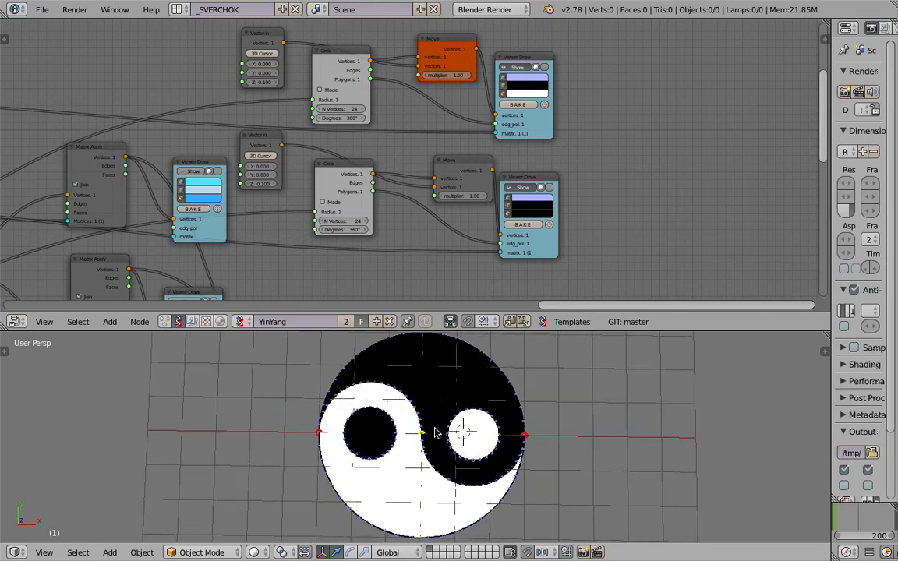
middle_click_drag(466, 438, 551, 444)
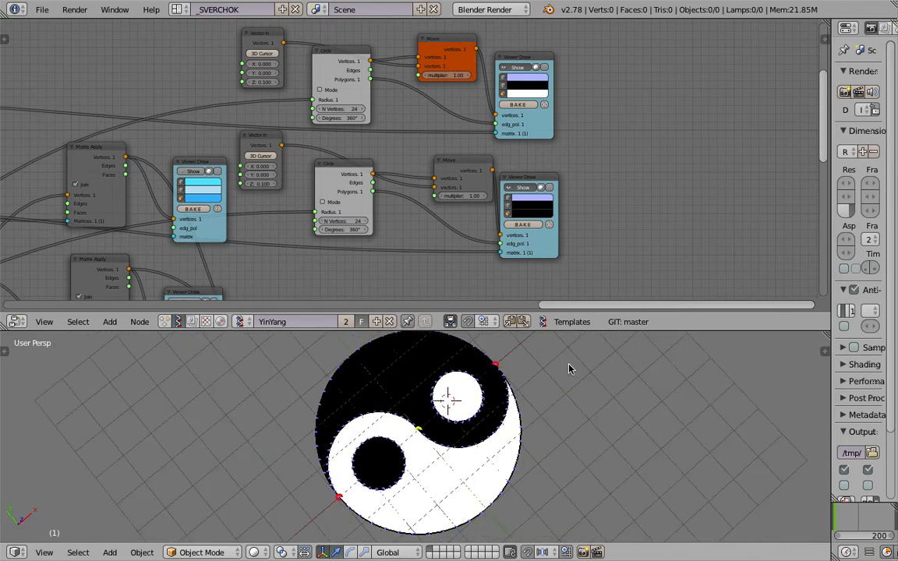
left_click_drag(508, 312, 507, 259)
scroll(423, 421, "up", 2)
middle_click_drag(423, 421, 467, 340)
middle_click_drag(481, 395, 396, 335)
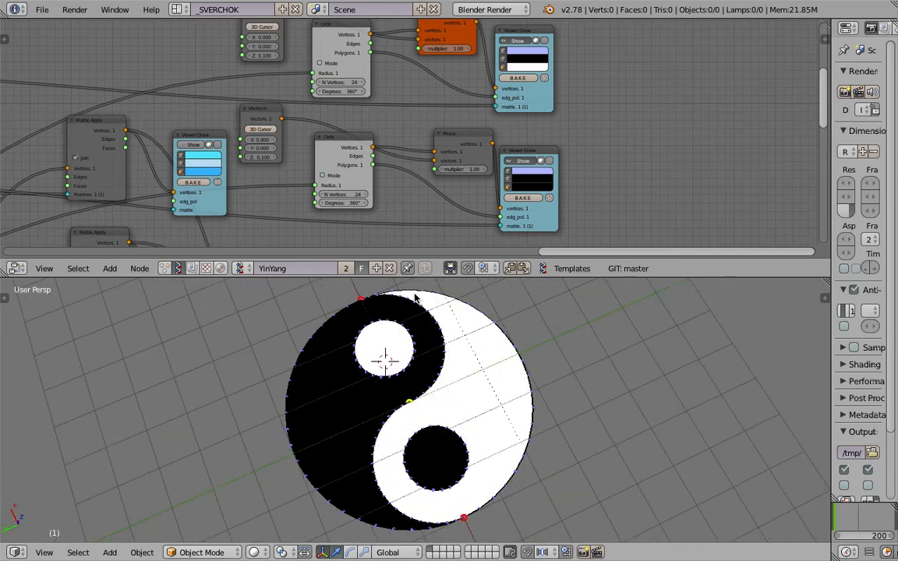
middle_click_drag(479, 353, 425, 351)
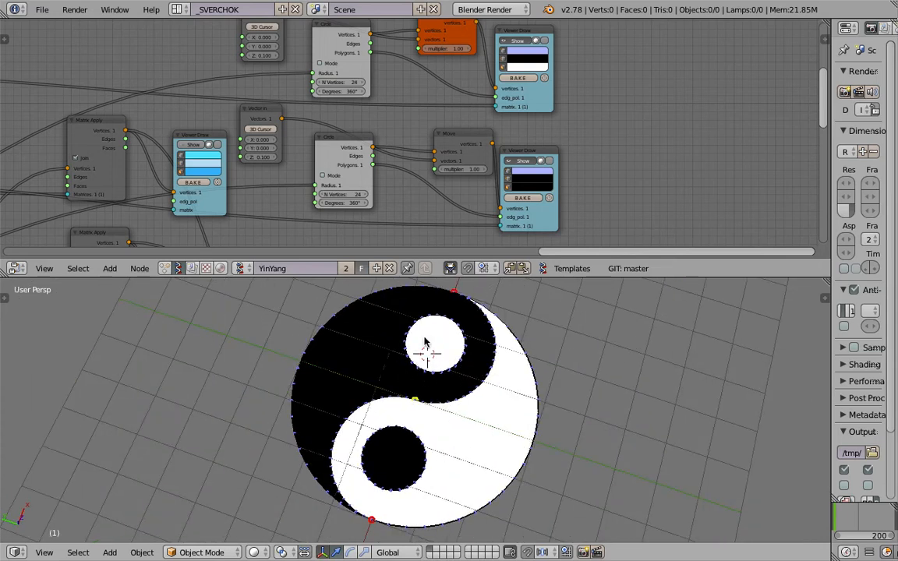
middle_click_drag(428, 351, 461, 417)
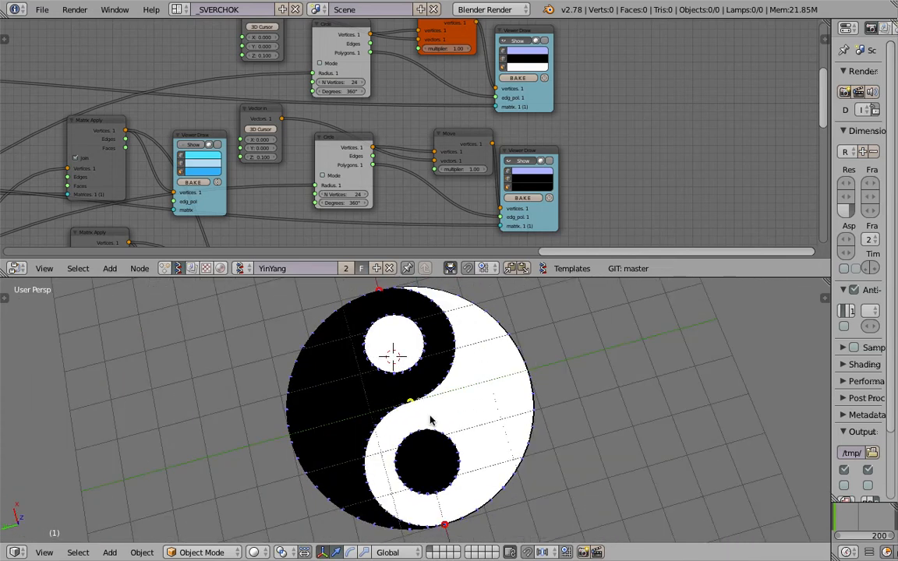
middle_click_drag(450, 455, 335, 312)
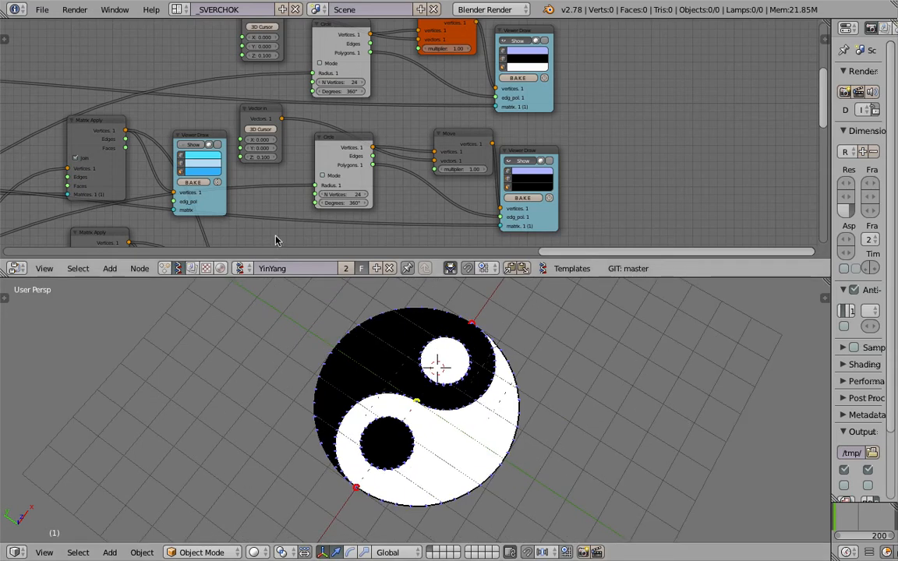
Reposition the cyan Viewer Draw node slightly higher beside the upper Matrix Apply node
middle_click_drag(261, 160, 292, 172)
scroll(294, 133, "down", 1)
left_click_drag(295, 133, 287, 122)
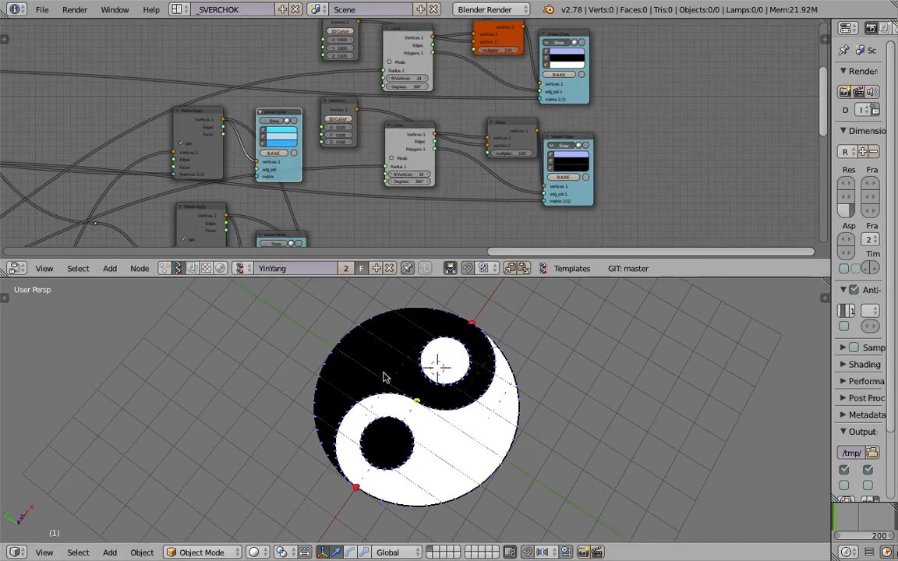
Examine the node tree from the driving radius node through the x/2 node and the framed Circle chain to the Viewer Draw nodes
scroll(464, 382, "up", 1)
scroll(361, 176, "down", 1)
middle_click_drag(413, 394, 367, 374)
scroll(328, 199, "down", 8)
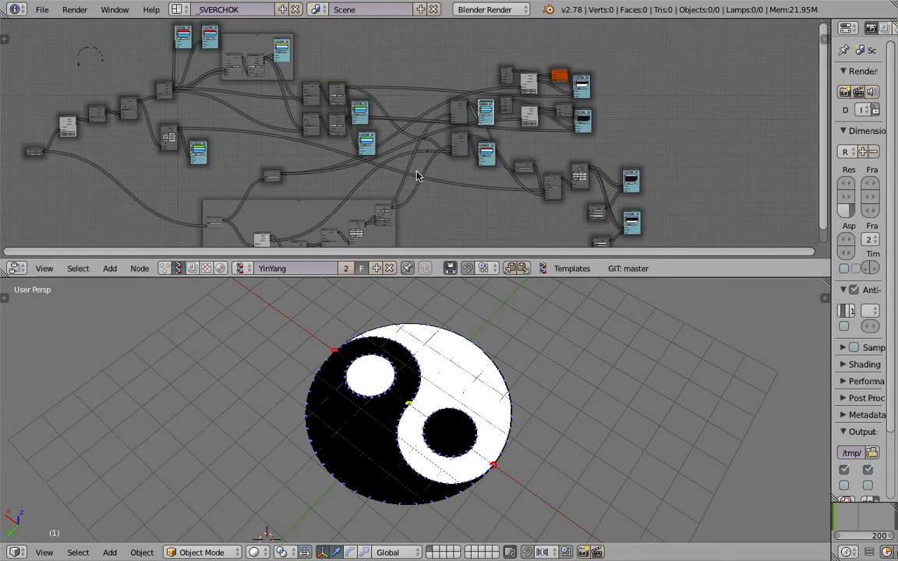
scroll(343, 183, "up", 5)
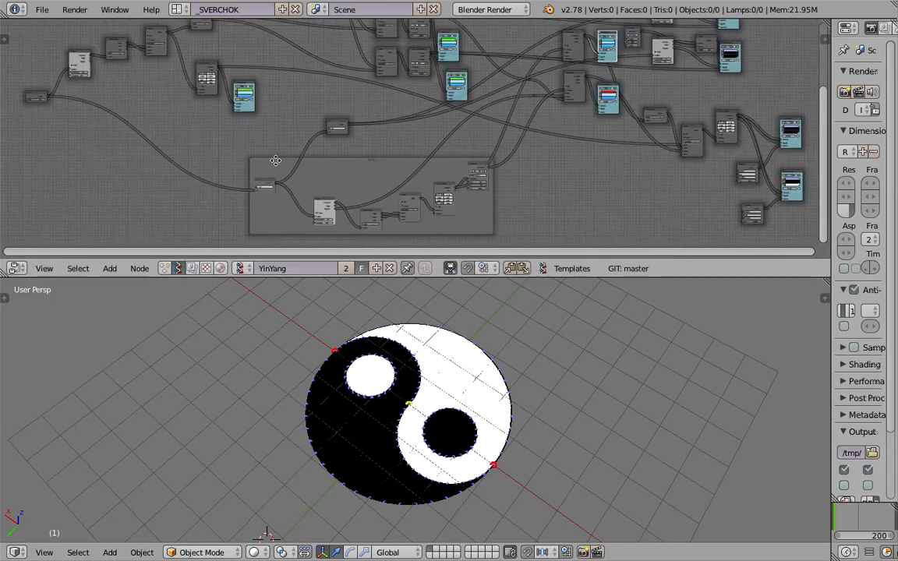
scroll(269, 164, "up", 5)
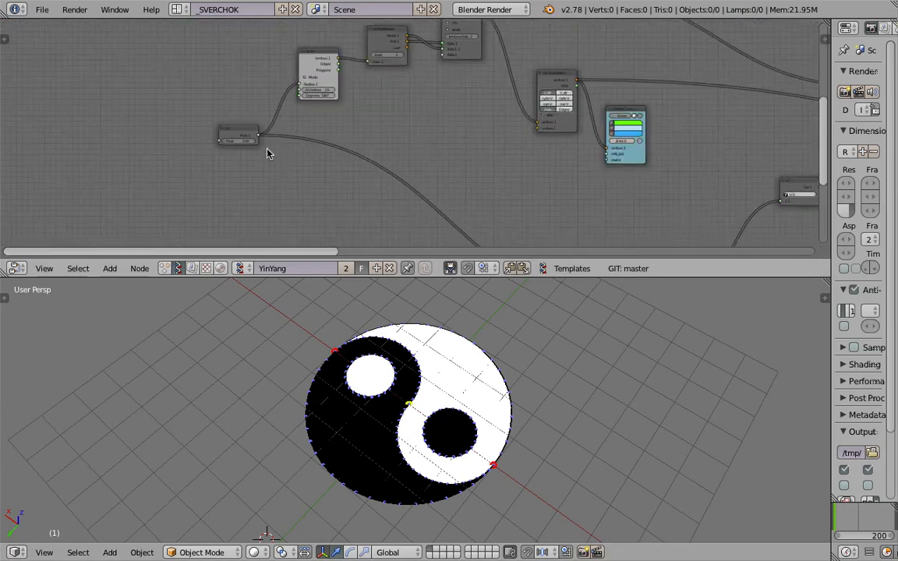
scroll(266, 151, "up", 3)
scroll(221, 166, "up", 2)
scroll(499, 140, "up", 4)
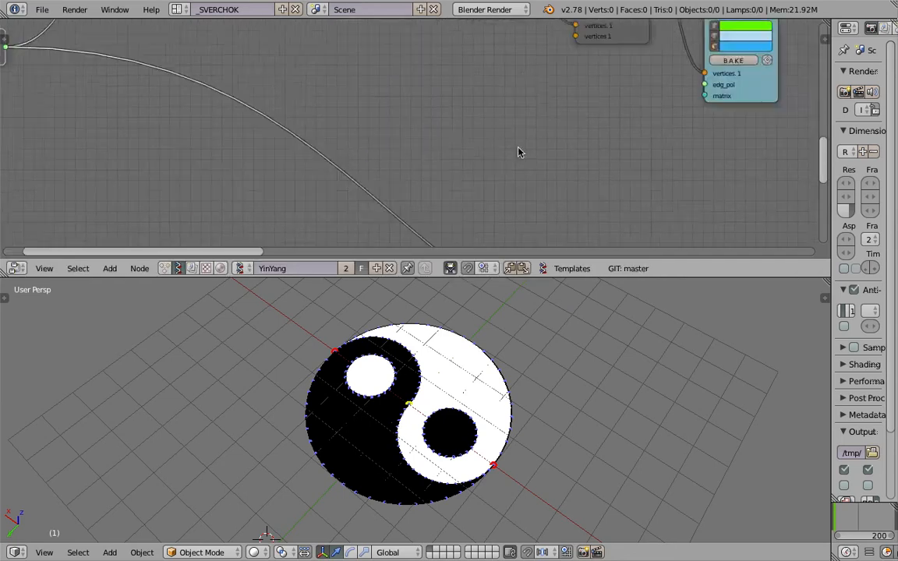
scroll(434, 117, "right", 8)
scroll(434, 117, "down", 2)
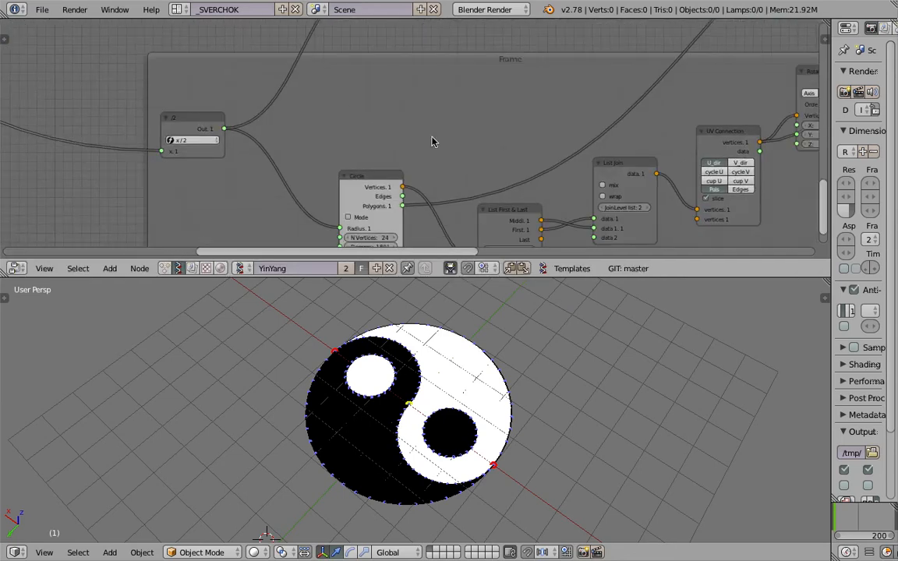
middle_click_drag(521, 425, 545, 405)
scroll(569, 144, "down", 5)
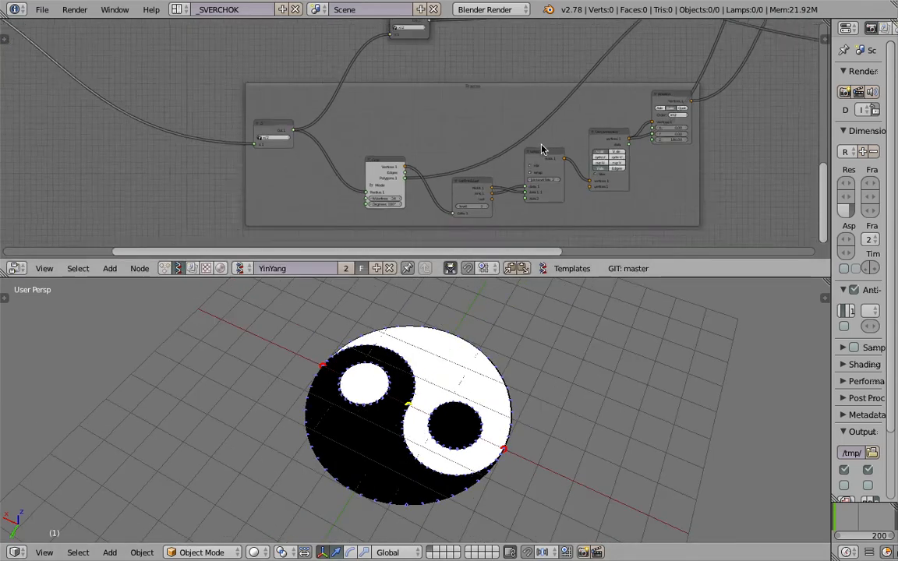
scroll(516, 120, "down", 3)
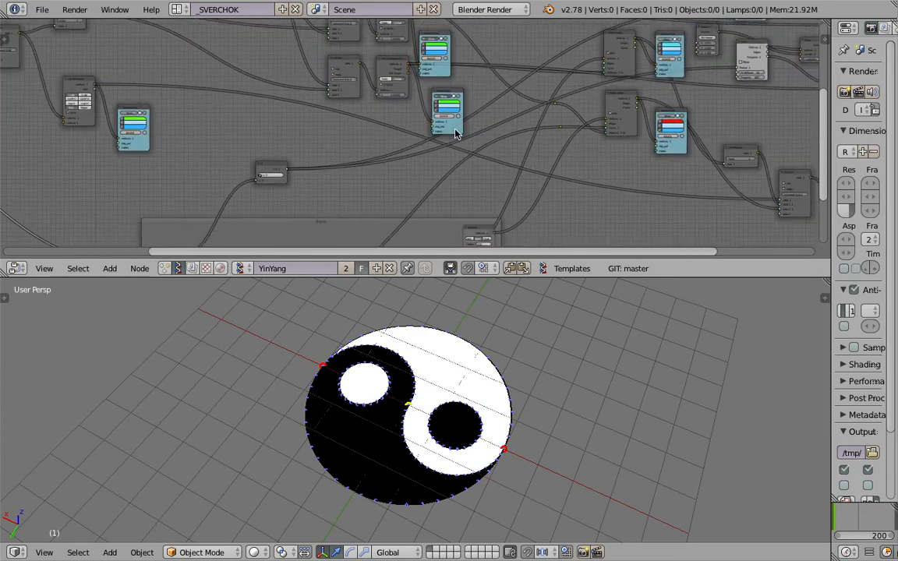
middle_click_drag(487, 401, 428, 353)
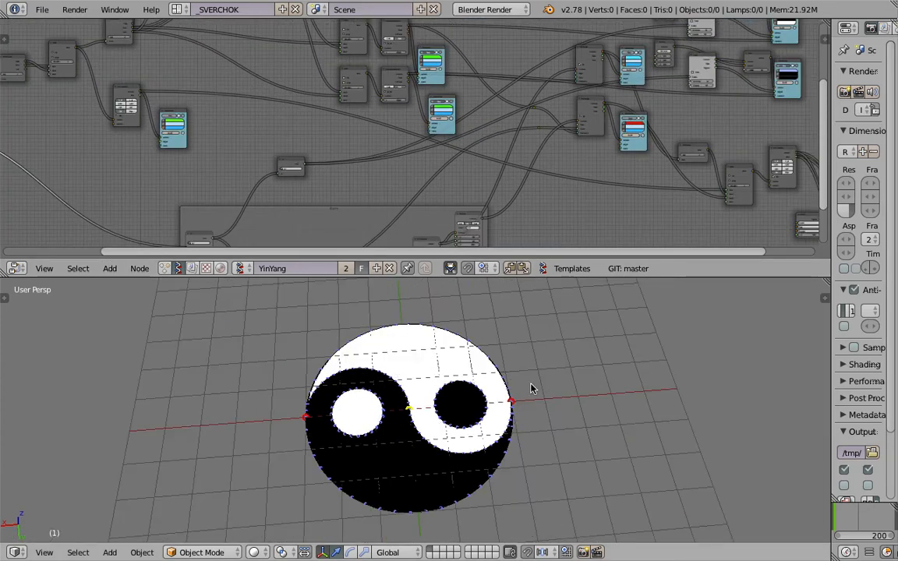
In top view, sketch a large half circle on a horizontal baseline with a vertical dividing line beside the yin-yang symbol
middle_click_drag(587, 386, 465, 388, "shift")
left_click(45, 552)
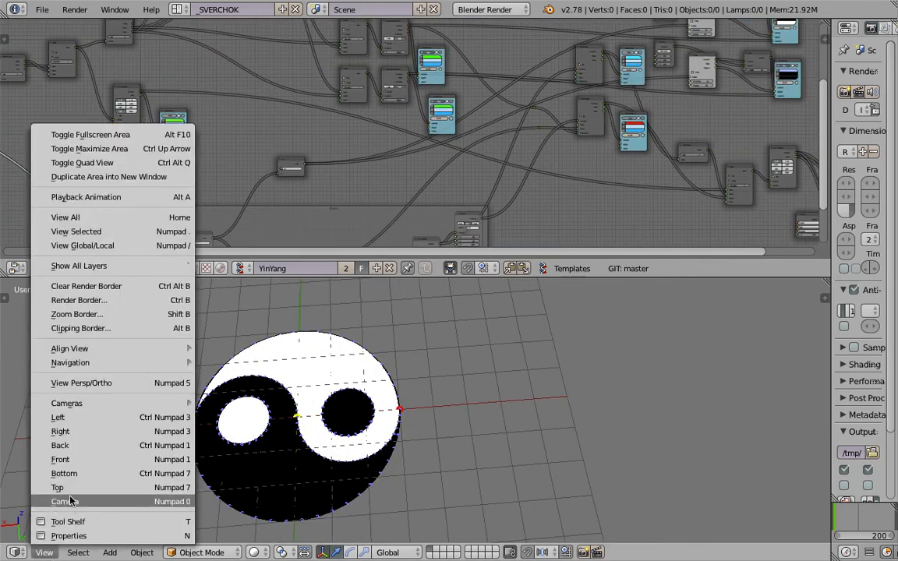
left_click(98, 485)
middle_click_drag(551, 393, 267, 407, "shift")
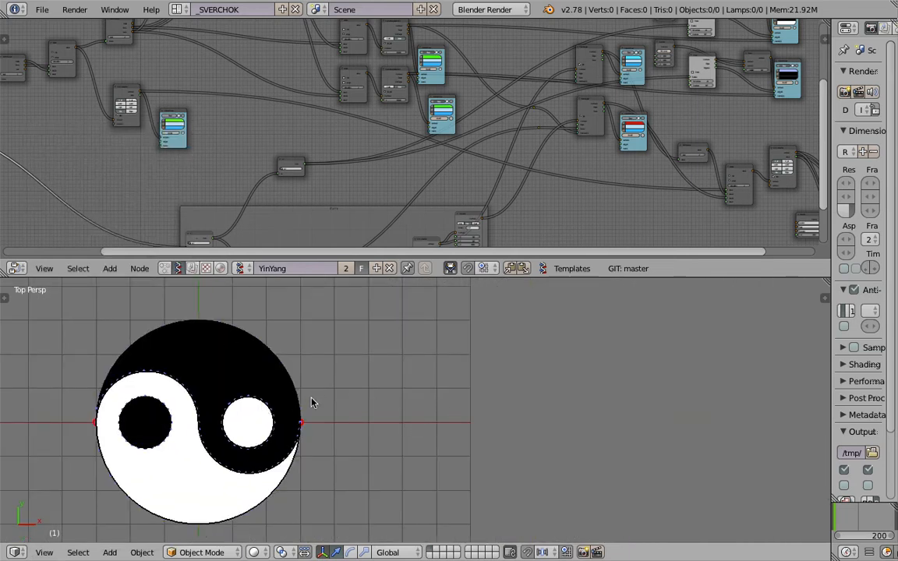
mouse_move(404, 423)
left_mouse_down()
mouse_move(415, 376)
mouse_move(511, 315)
mouse_move(585, 380)
mouse_move(591, 423)
left_mouse_up()
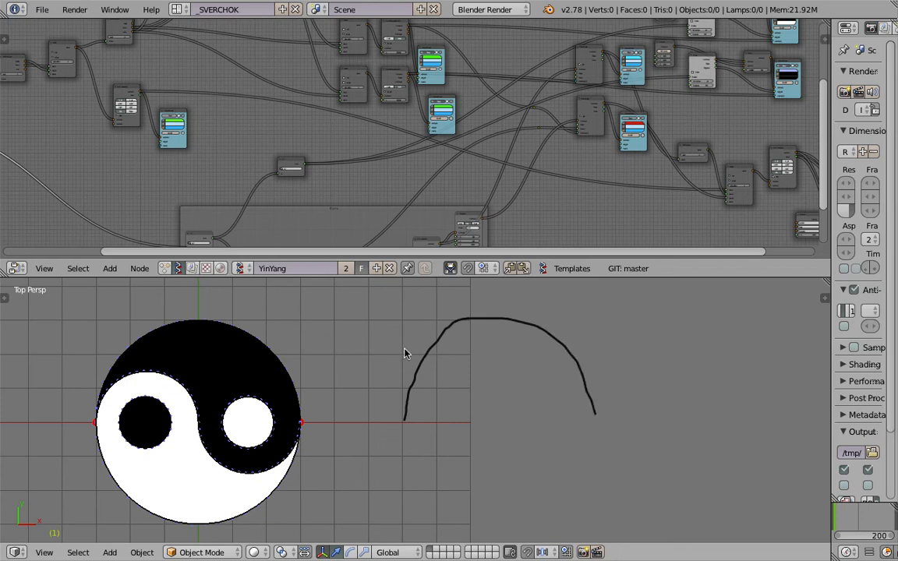
mouse_move(376, 424)
left_mouse_down()
mouse_move(401, 416)
mouse_move(628, 421)
left_mouse_up()
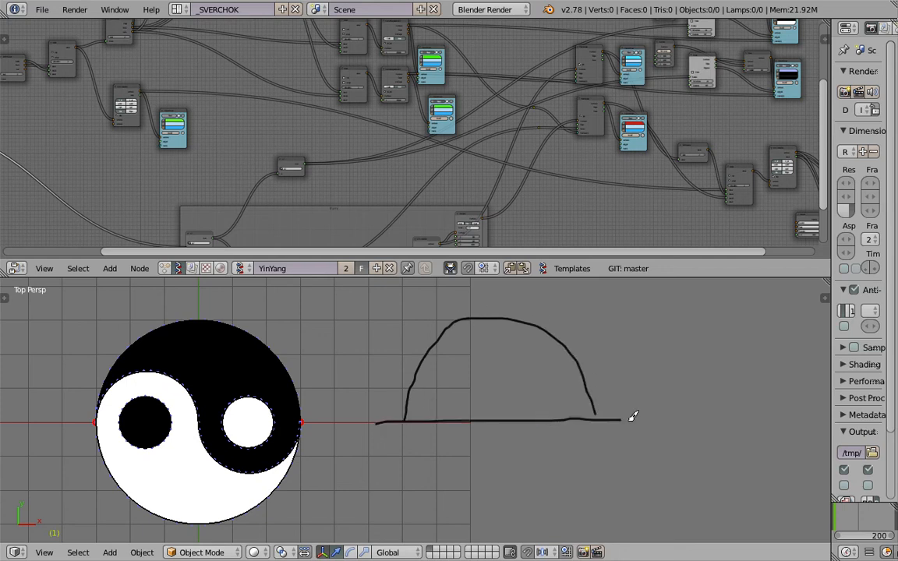
left_click_drag(482, 308, 503, 451)
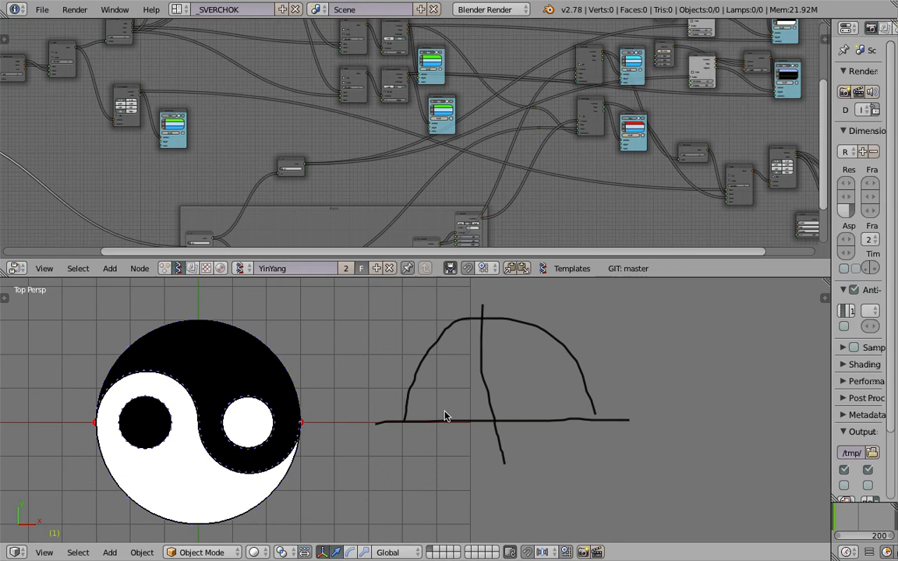
Sketch successively halved arcs with midpoint marks along the baseline inside the half circle, and add a question mark beside the drawing
mouse_move(406, 415)
left_mouse_down()
mouse_move(480, 387)
mouse_move(493, 421)
mouse_move(501, 401)
mouse_move(569, 381)
mouse_move(600, 413)
left_mouse_up()
mouse_move(494, 422)
left_mouse_down()
mouse_move(599, 407)
mouse_move(574, 425)
left_mouse_up()
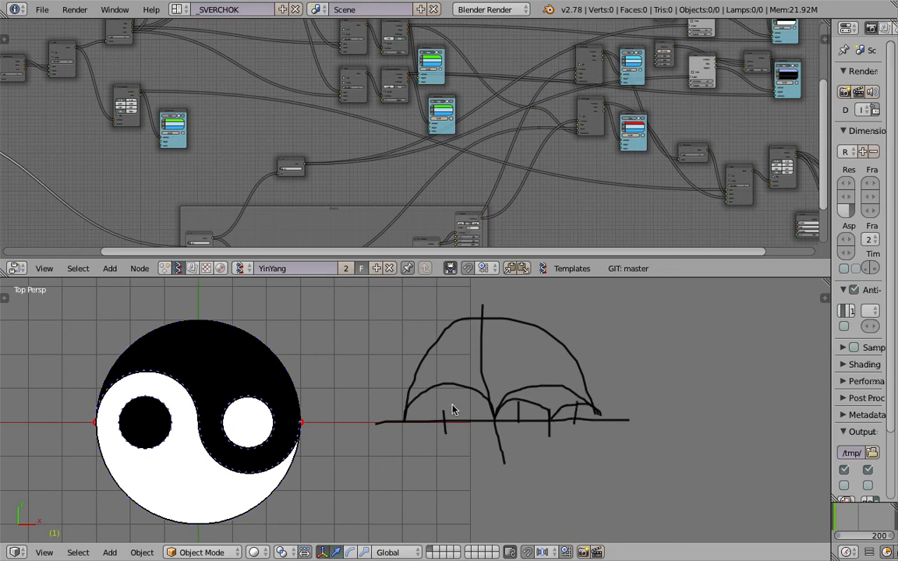
mouse_move(408, 415)
left_mouse_down()
mouse_move(433, 395)
mouse_move(446, 413)
left_mouse_up()
left_click(428, 407)
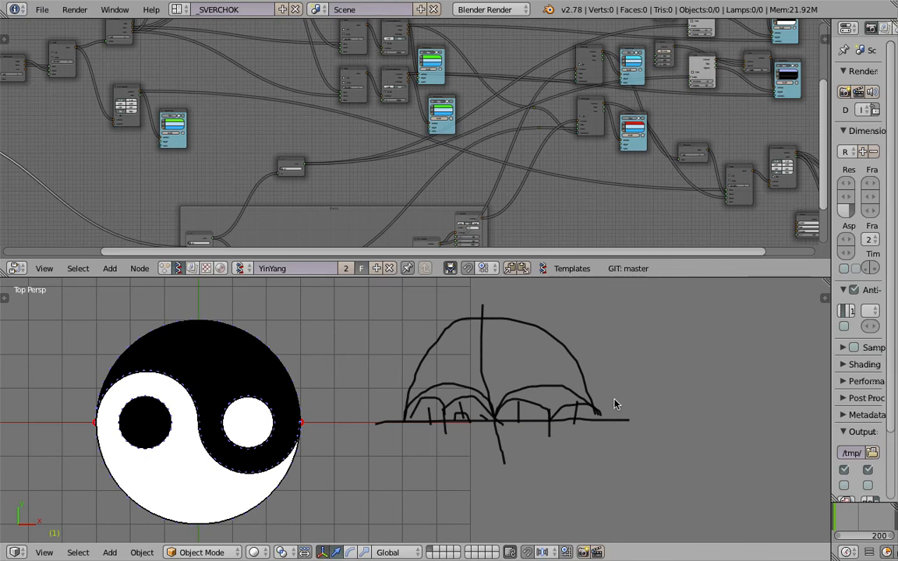
mouse_move(616, 407)
middle_mouse_down("shift")
mouse_move(612, 381)
mouse_move(684, 367)
middle_mouse_up("shift")
mouse_move(678, 371)
left_mouse_down()
mouse_move(704, 370)
mouse_move(697, 404)
left_mouse_up()
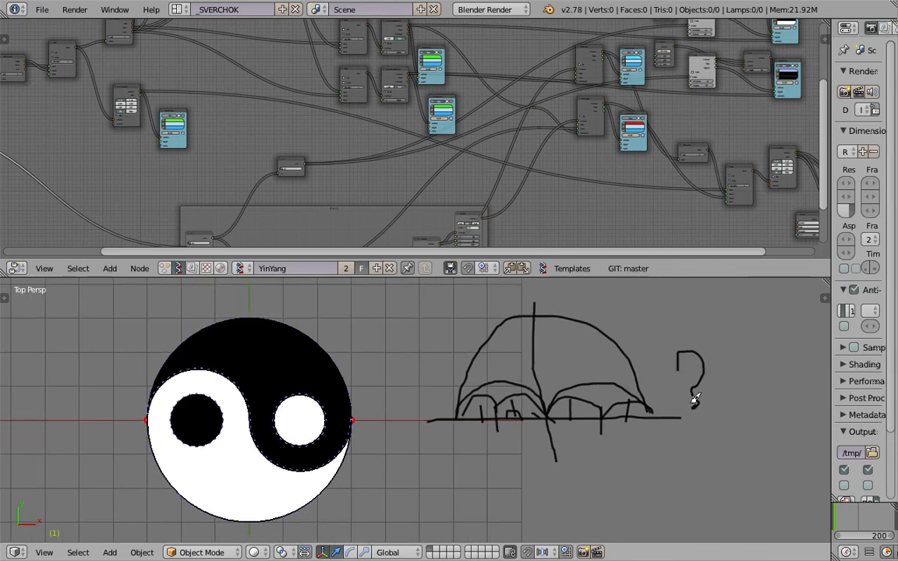
Delete the Grease Pencil layer that holds the half-circle sketch
key("n")
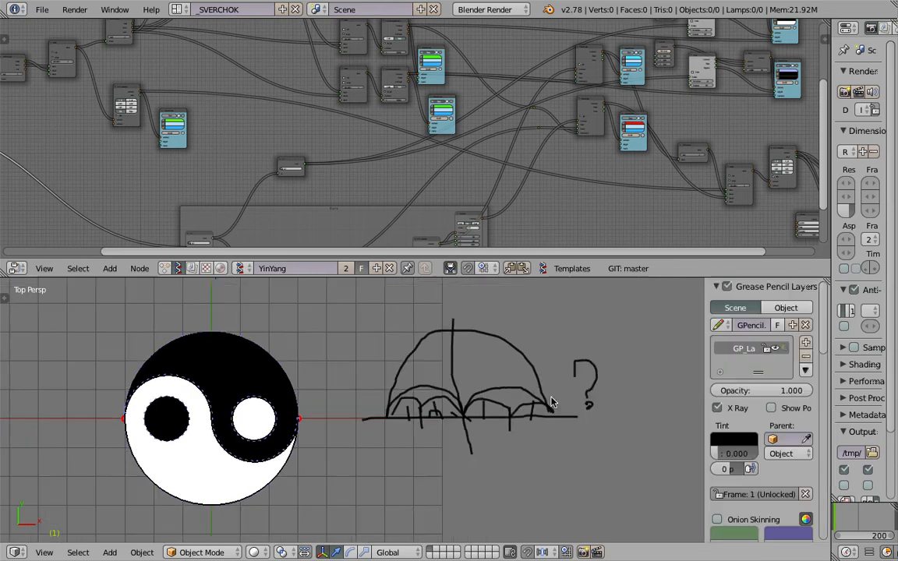
left_click(716, 329)
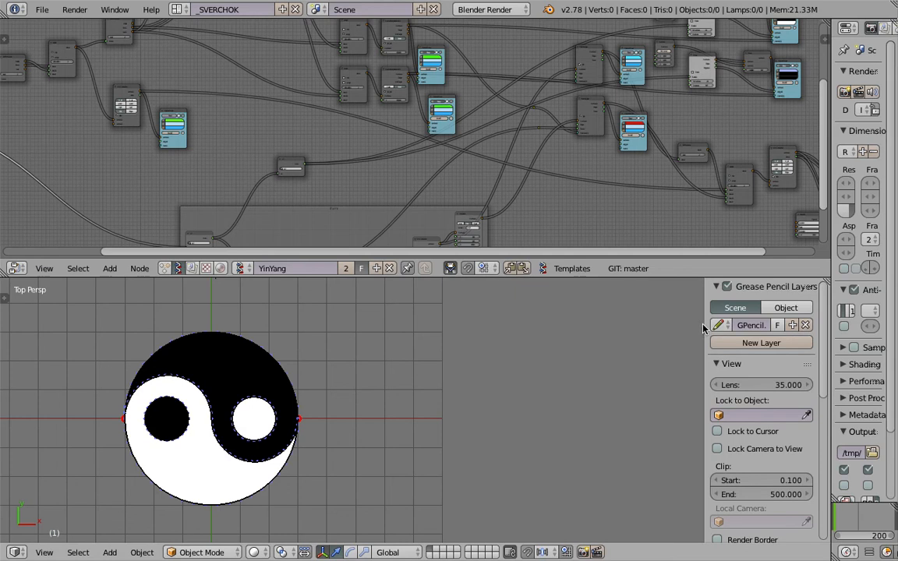
key("n")
middle_click_drag(655, 437, 553, 384)
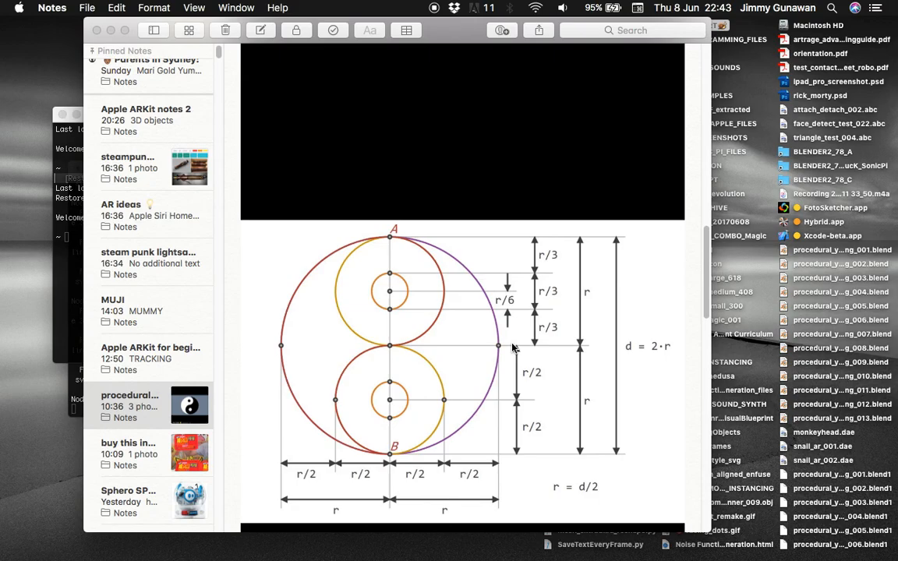